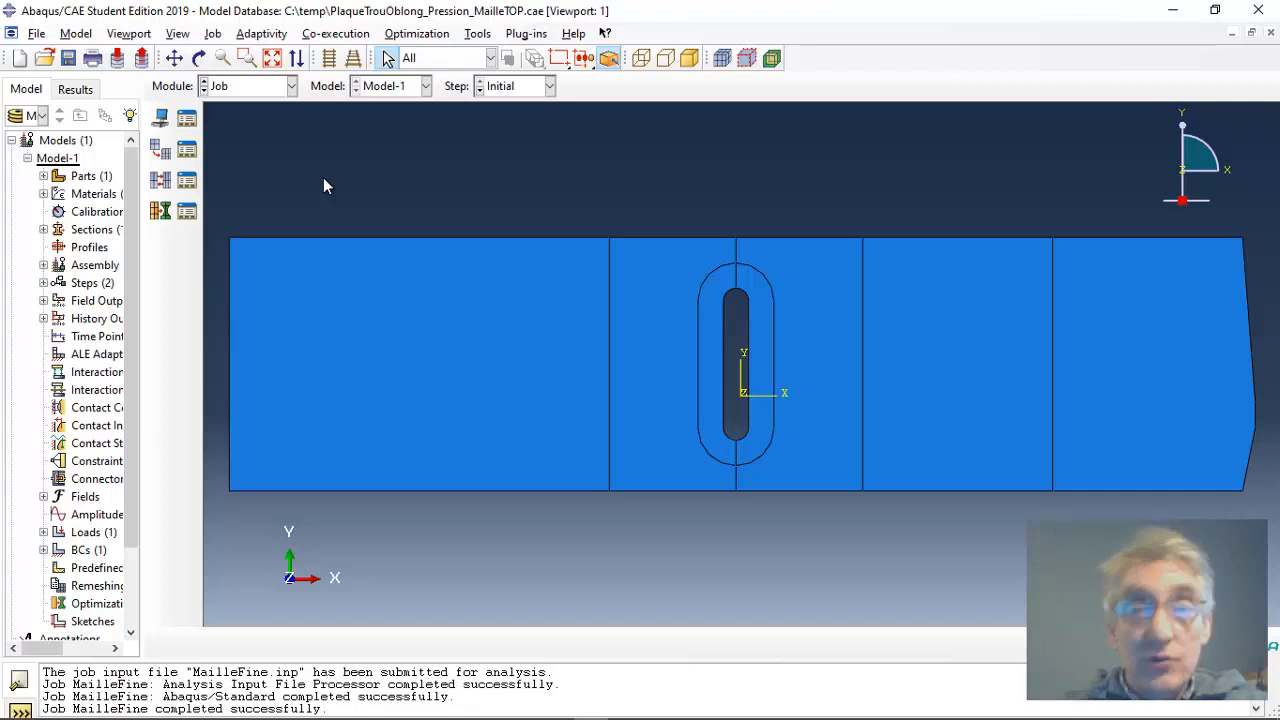
# Step: Review the elastic properties of the Acier material in the Property module, then close its definition
pyautogui.click(291, 87)
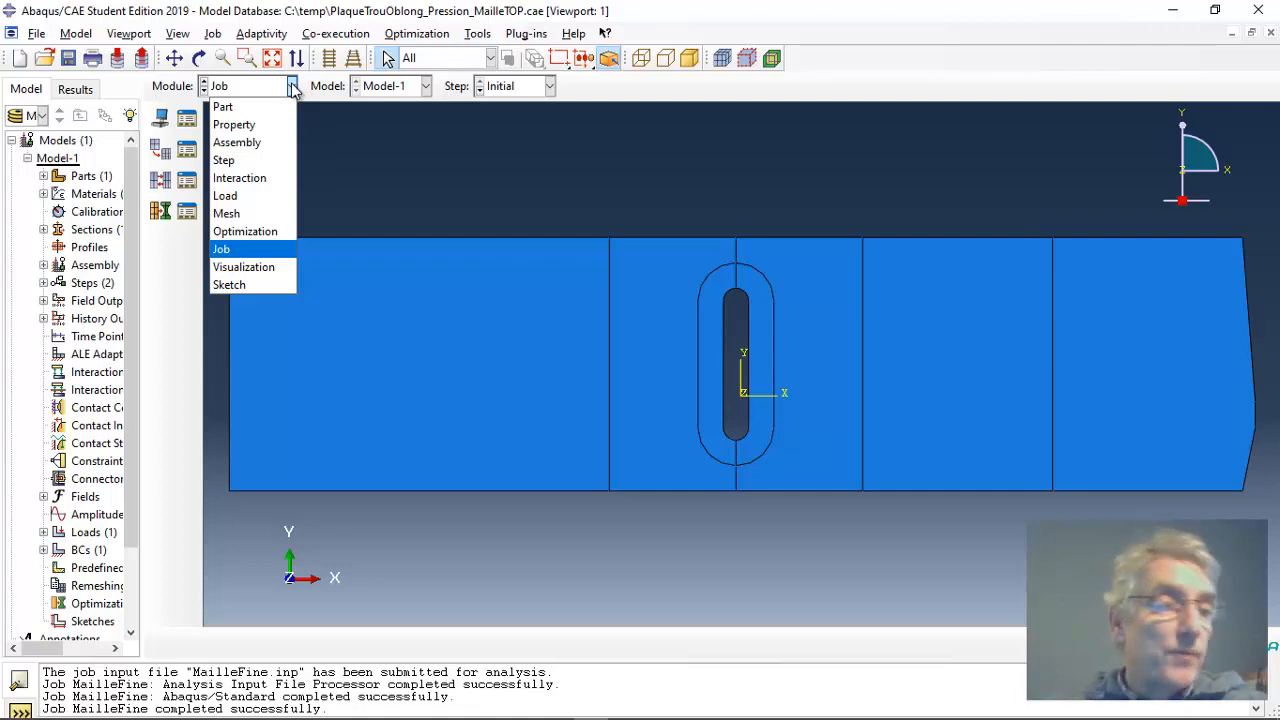
pyautogui.click(236, 124)
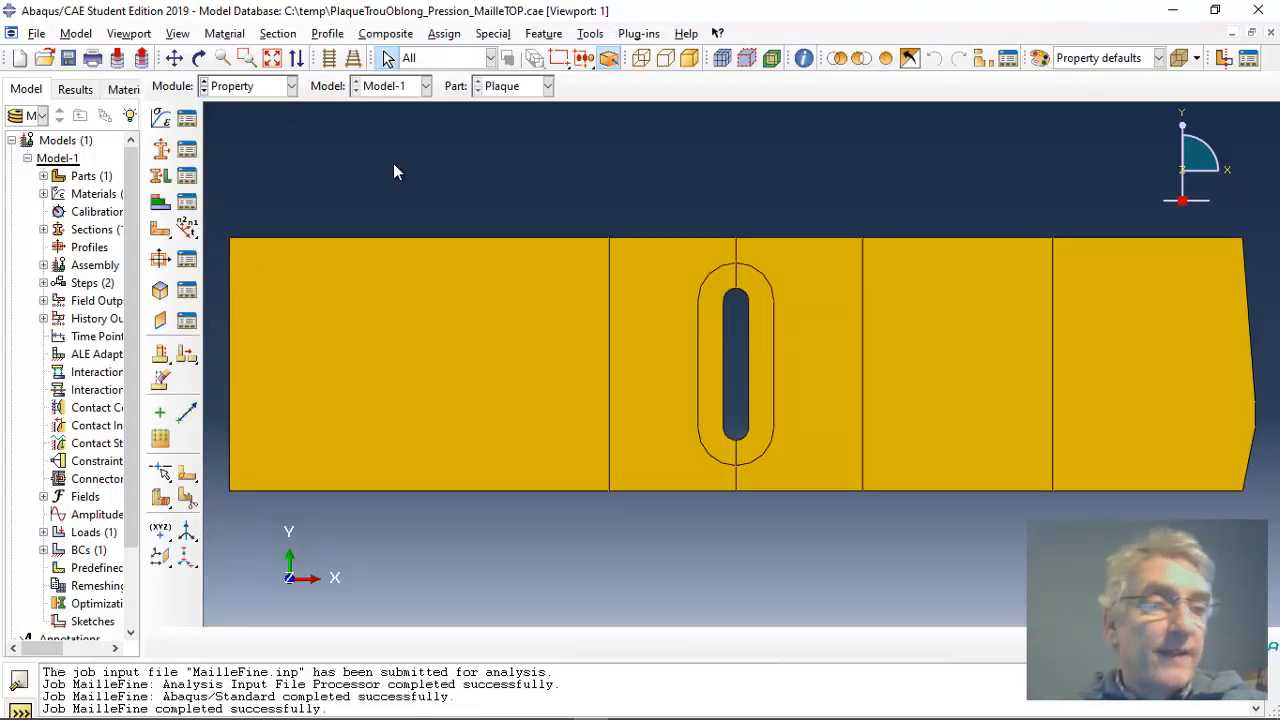
pyautogui.click(188, 119)
pyautogui.moveTo(139, 188); pyautogui.dragTo(411, 139)
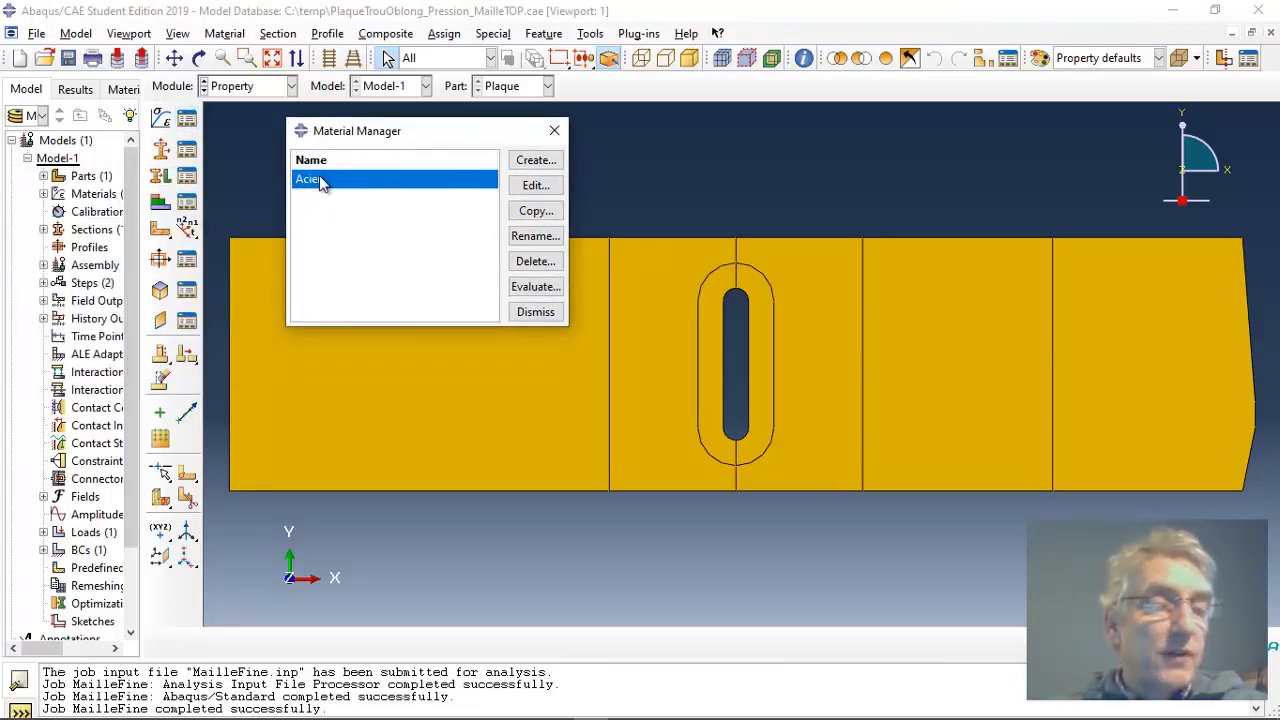
pyautogui.click(534, 187)
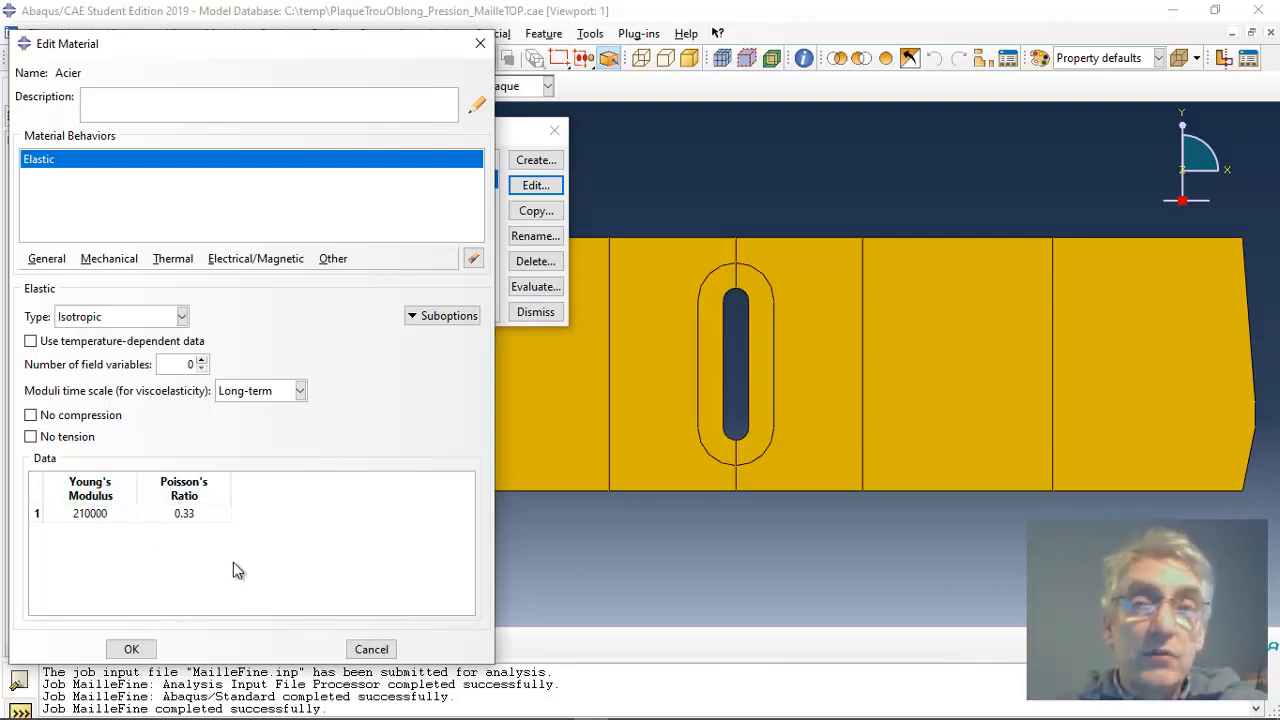
pyautogui.click(150, 649)
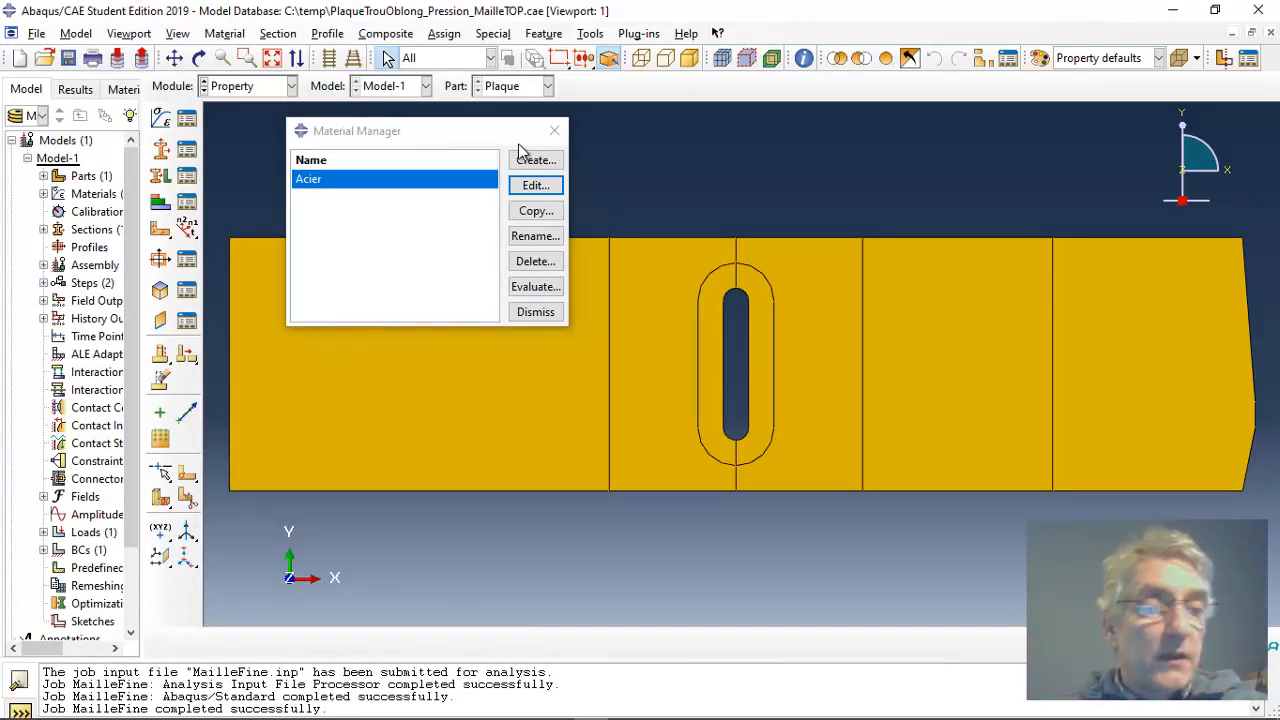
pyautogui.click(554, 131)
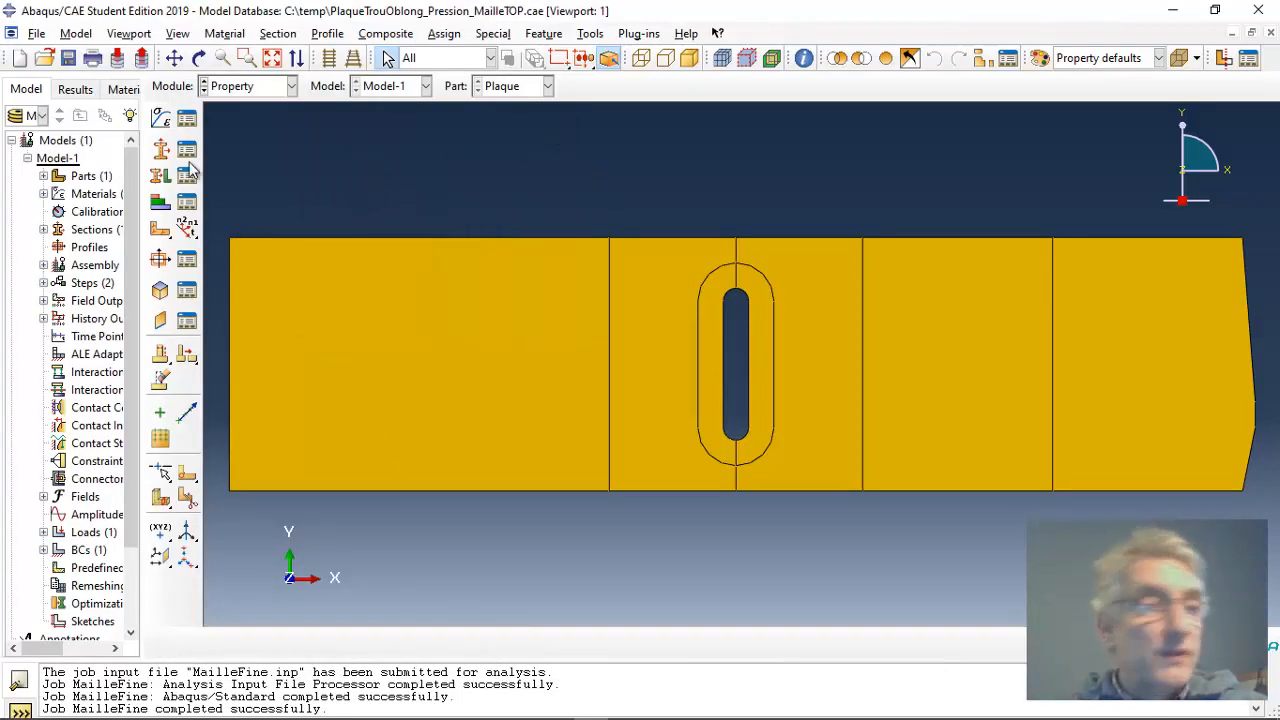
pyautogui.click(160, 150)
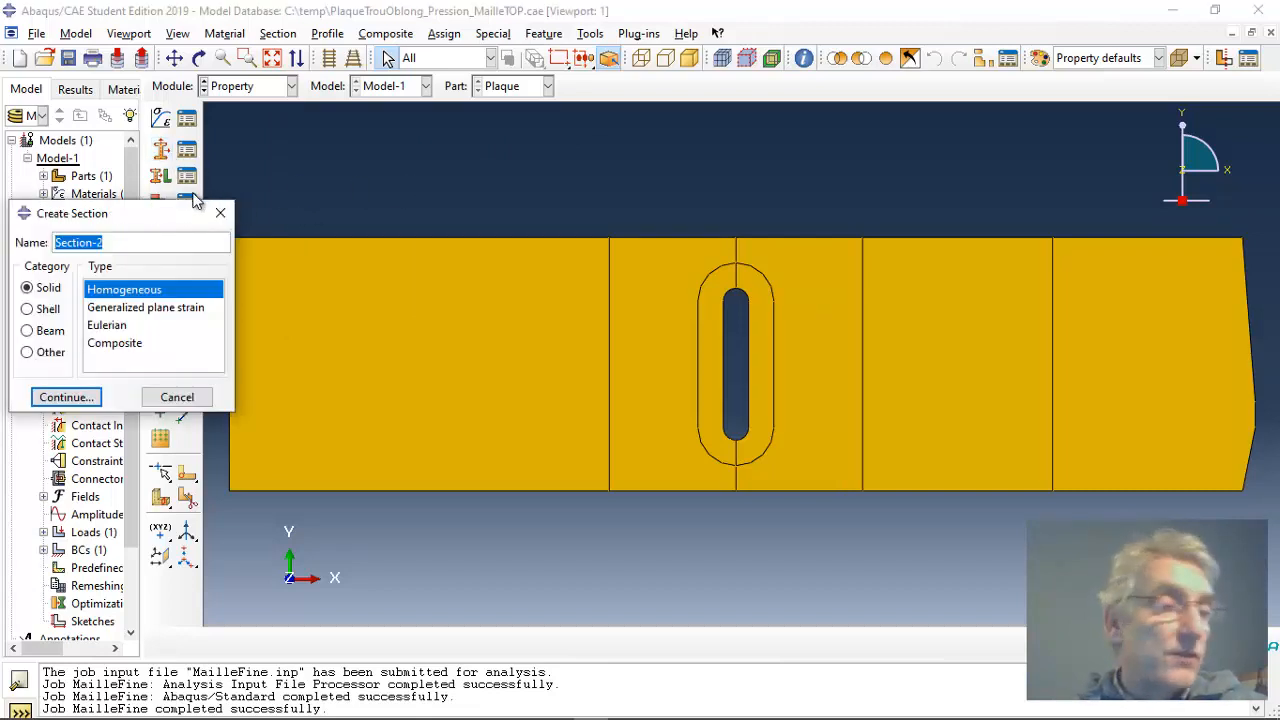
pyautogui.moveTo(154, 213); pyautogui.dragTo(576, 146)
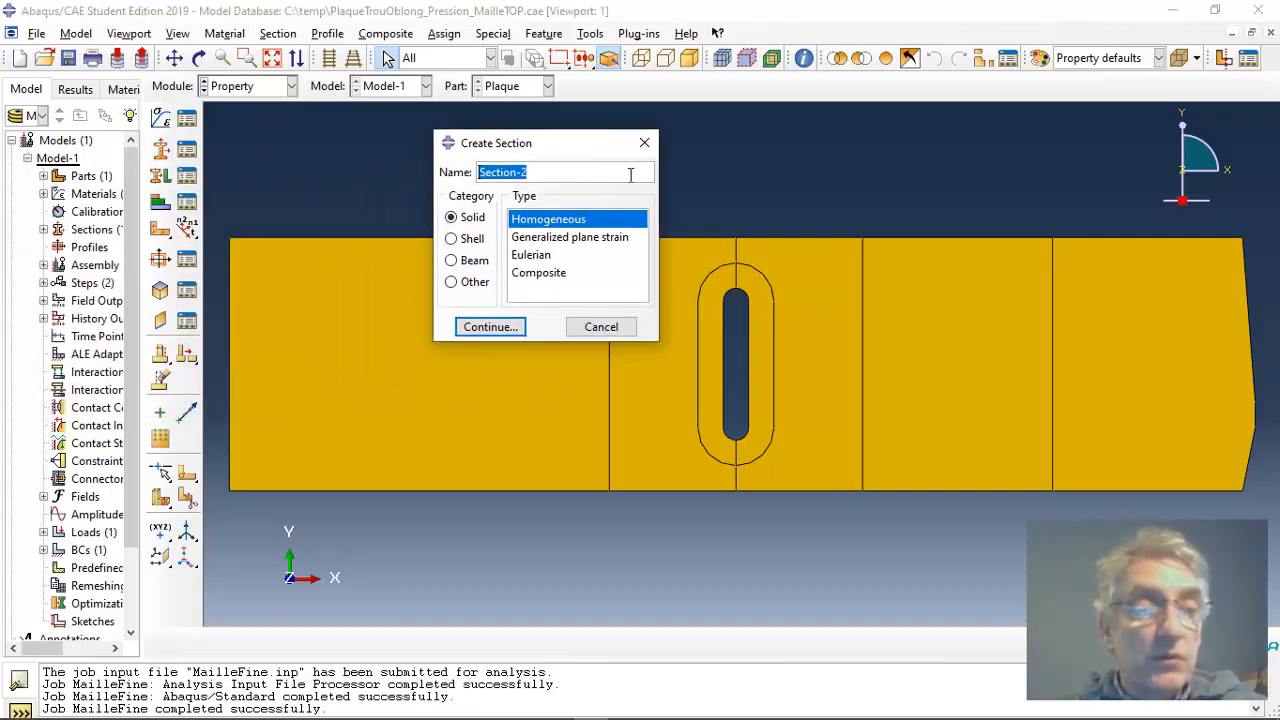
pyautogui.click(643, 145)
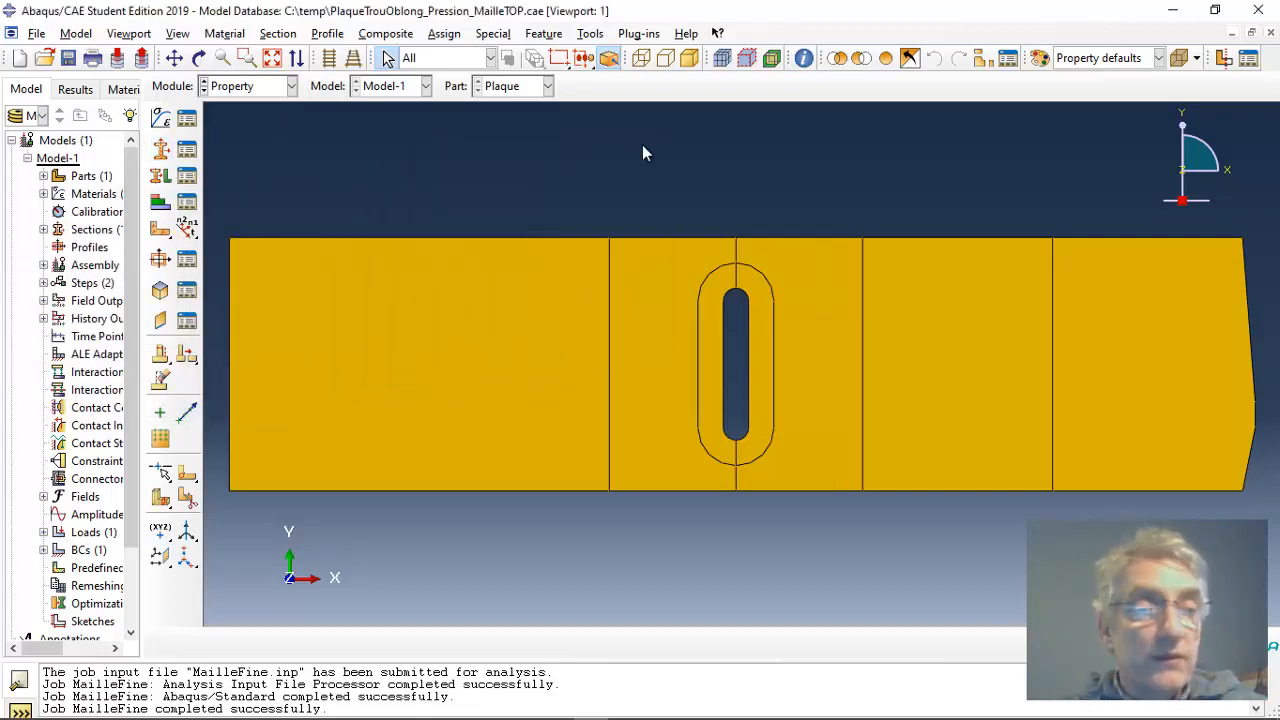
# Step: Review the material and plane stress/strain thickness defined for Section-1
pyautogui.click(186, 150)
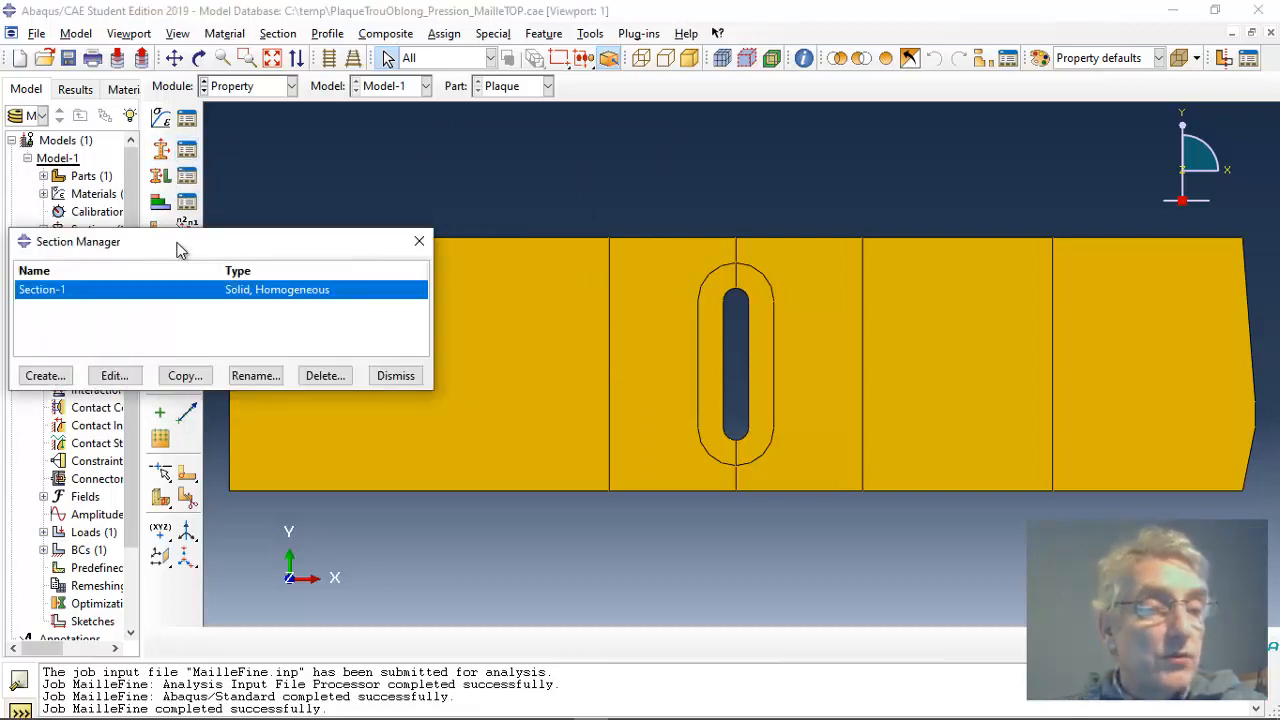
pyautogui.moveTo(180, 250); pyautogui.dragTo(394, 150)
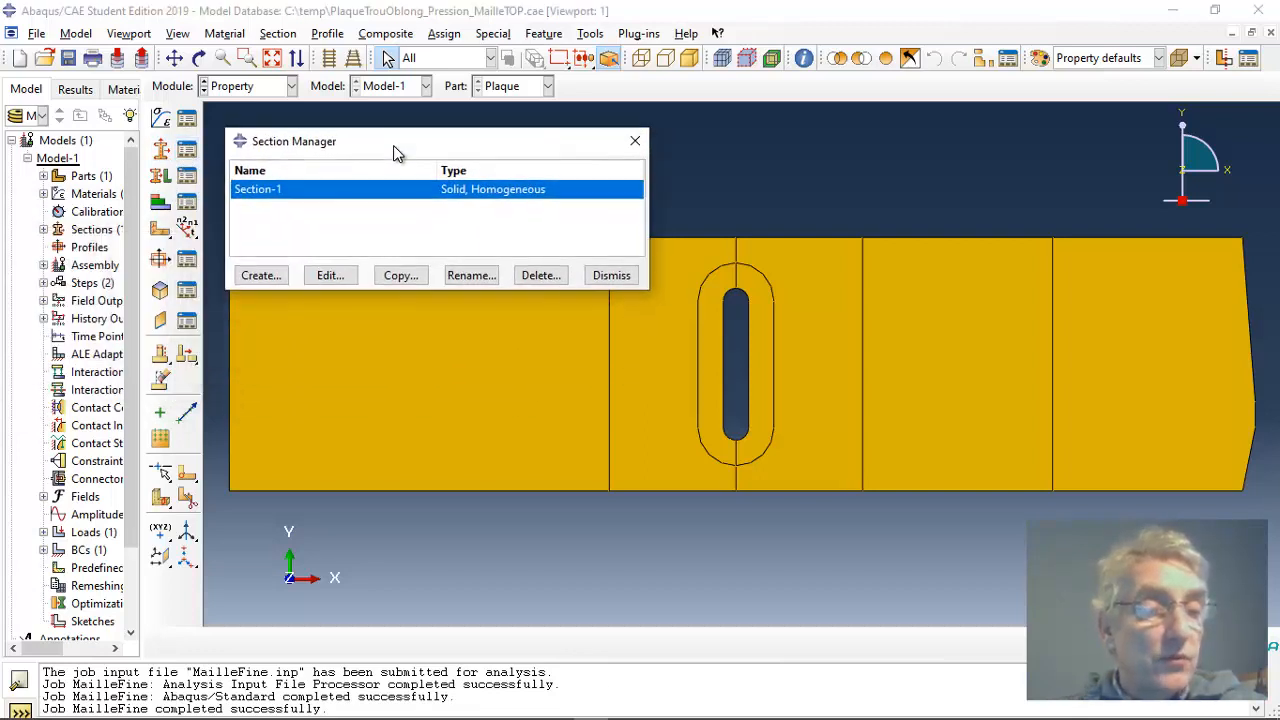
pyautogui.click(331, 276)
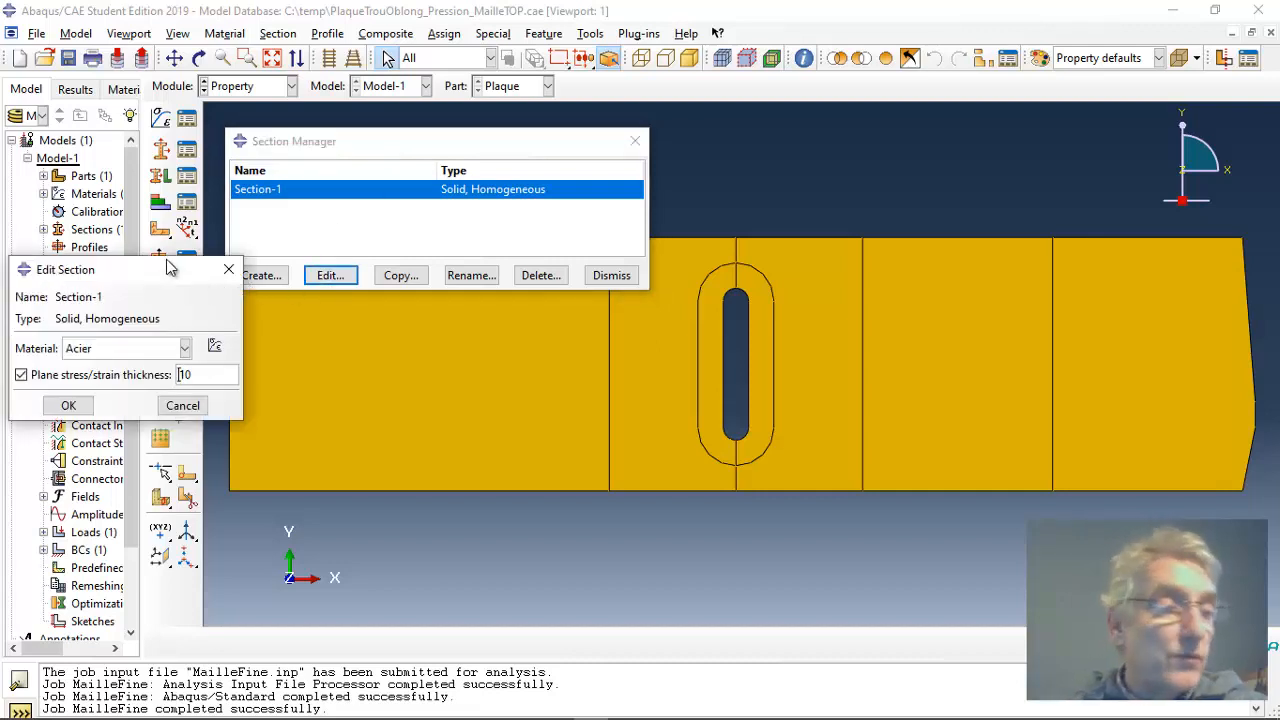
pyautogui.moveTo(168, 268); pyautogui.dragTo(807, 116)
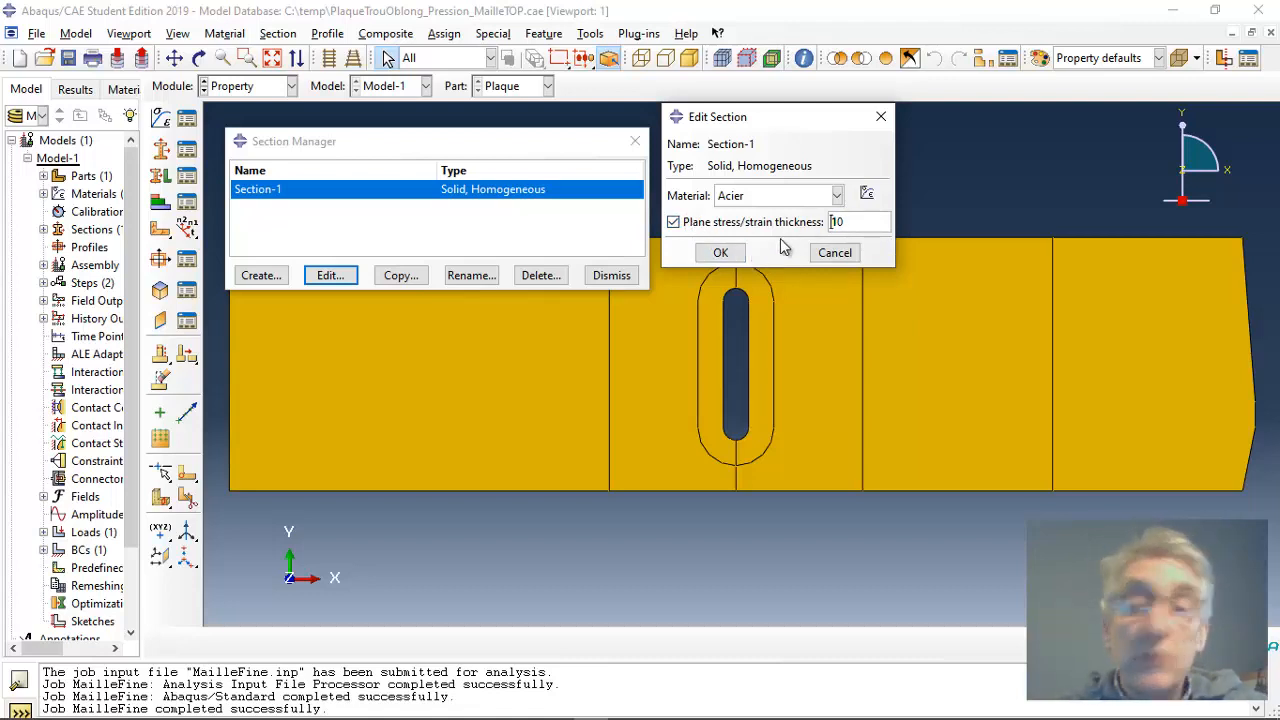
pyautogui.click(721, 252)
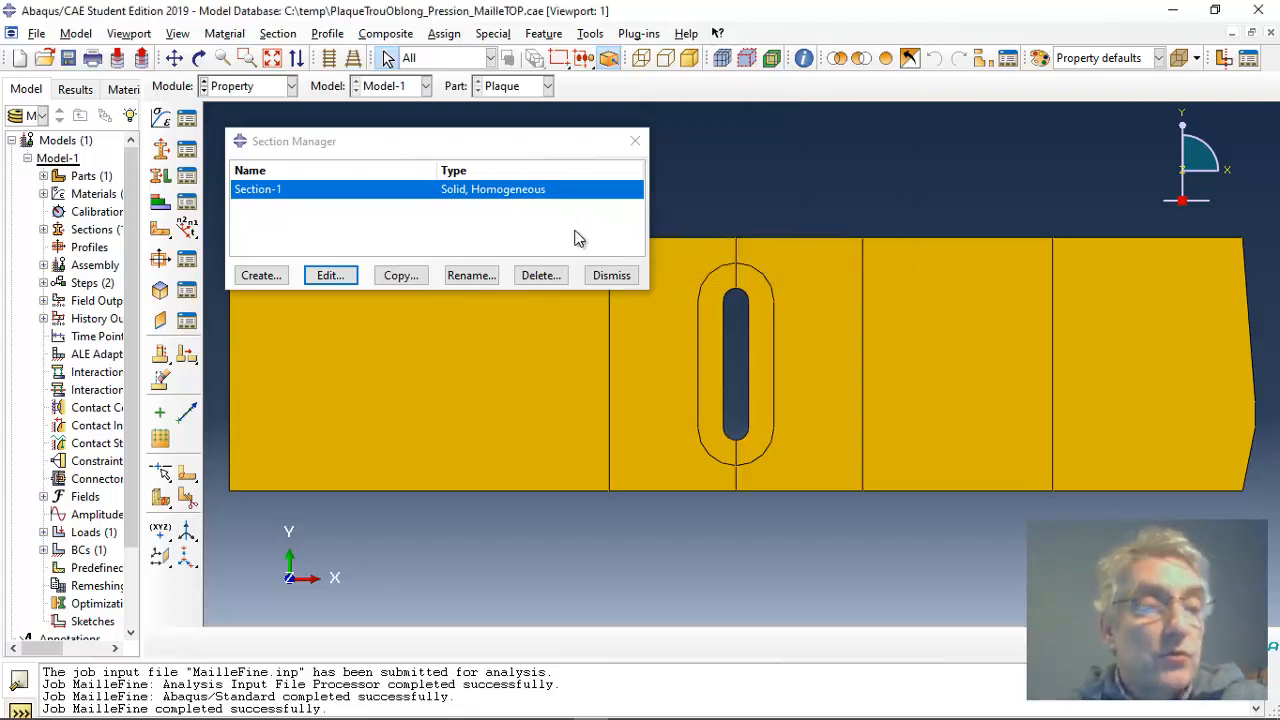
pyautogui.click(610, 276)
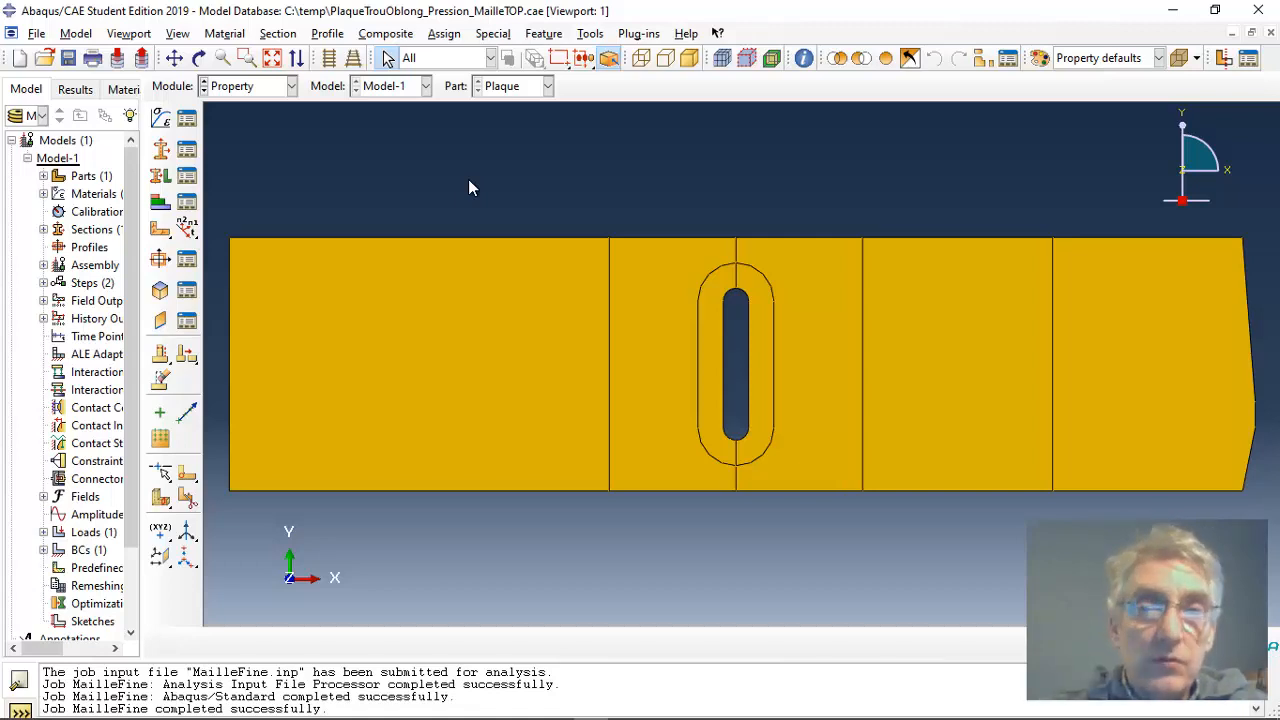
# Step: Review the Plaque part's section assignments and inspect the region and section used by the Set-1 assignment
pyautogui.click(188, 176)
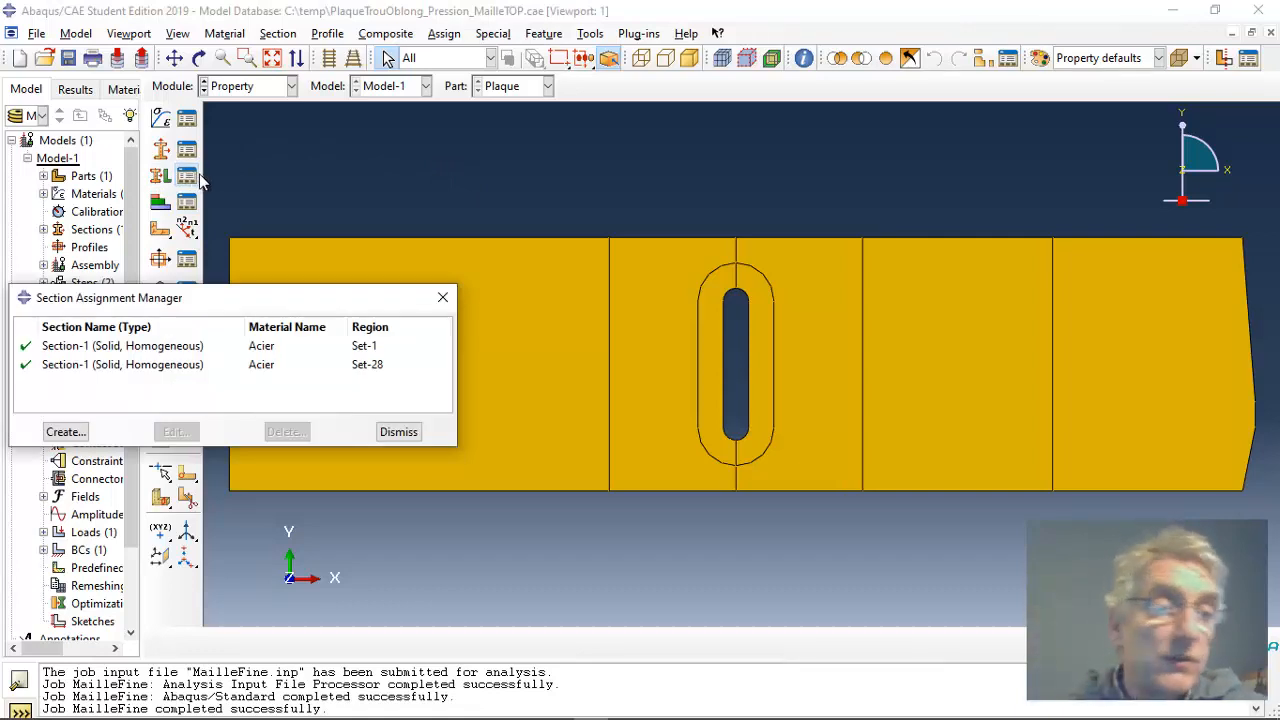
pyautogui.moveTo(219, 312); pyautogui.dragTo(603, 152)
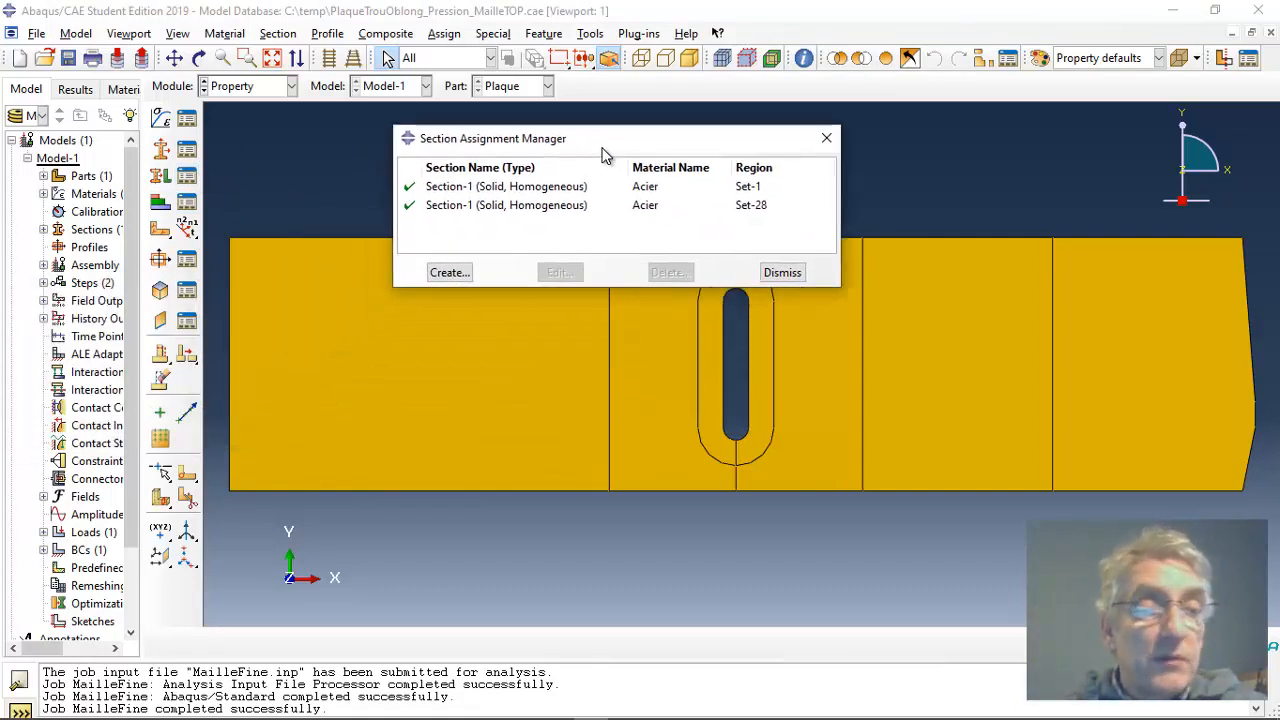
pyautogui.click(512, 188)
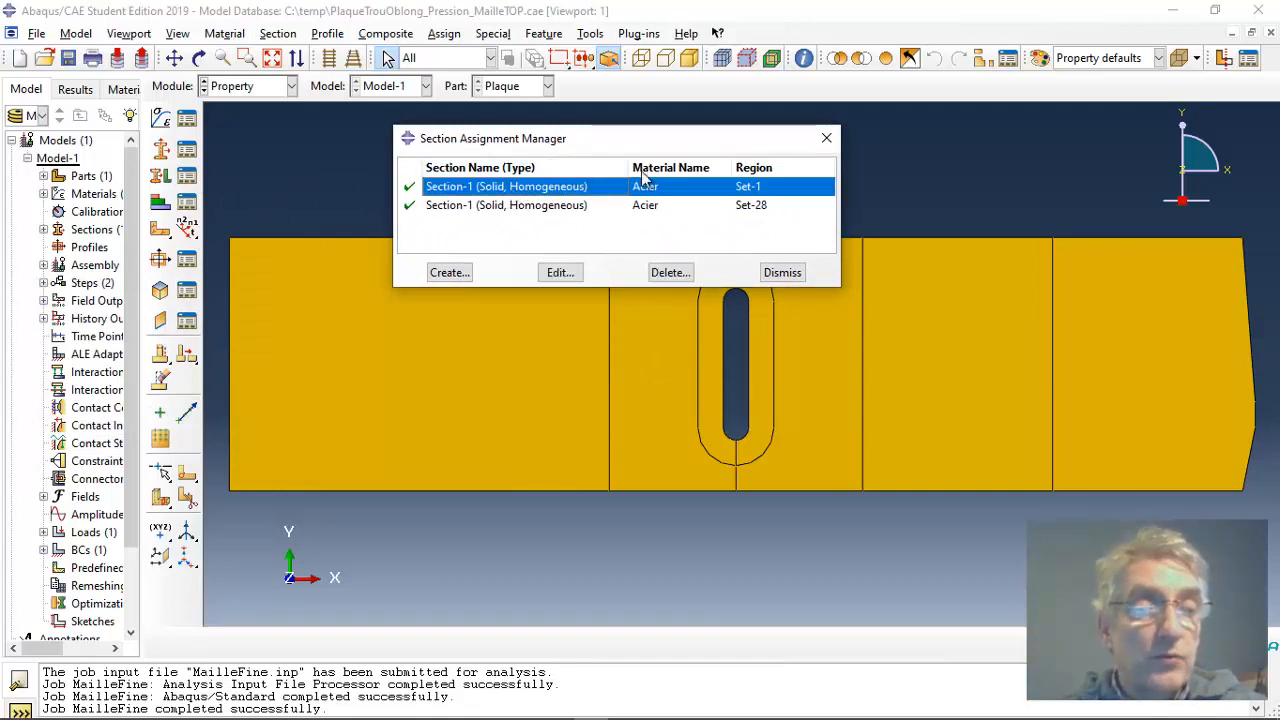
pyautogui.click(758, 205)
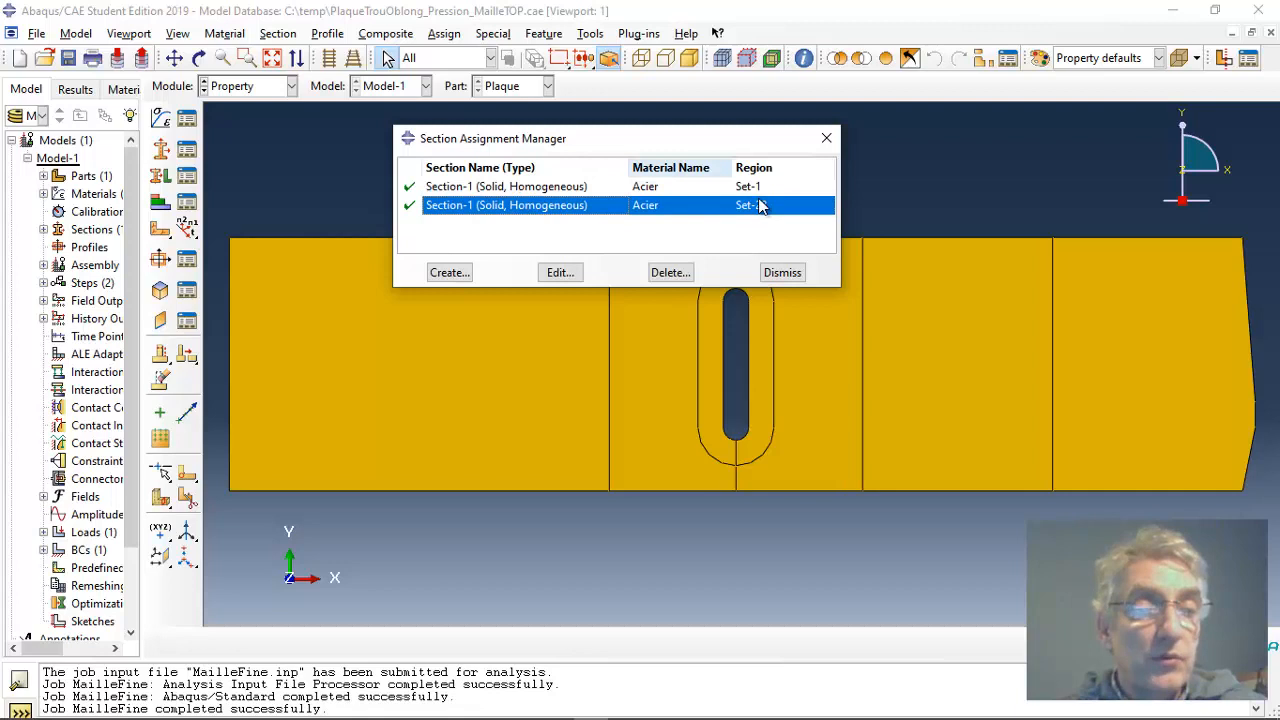
pyautogui.click(537, 186)
pyautogui.click(560, 273)
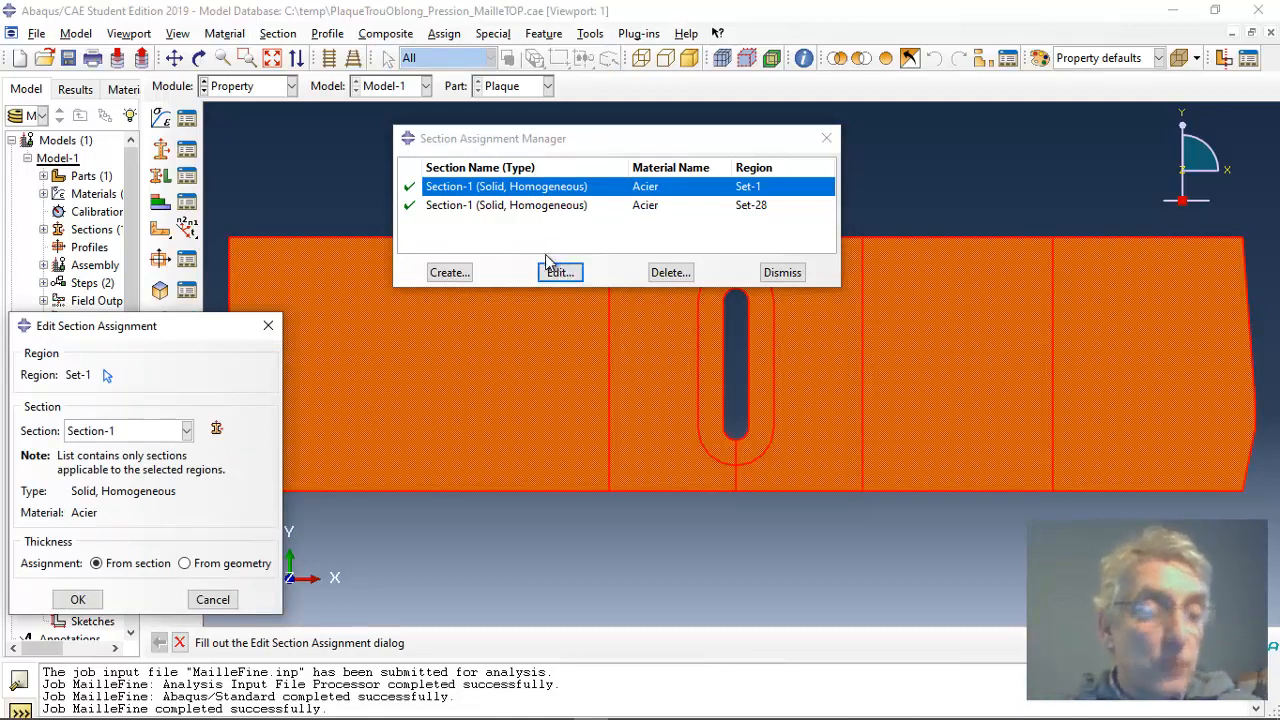
pyautogui.click(541, 206)
pyautogui.click(231, 600)
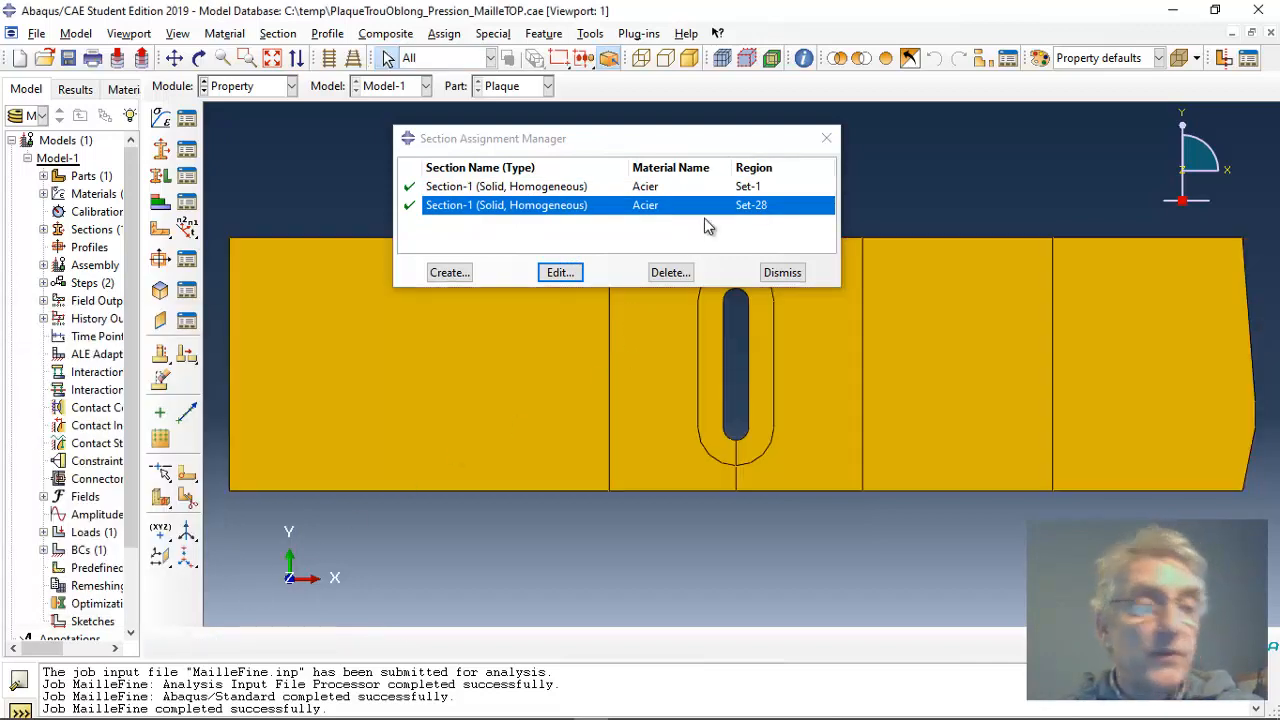
pyautogui.click(826, 138)
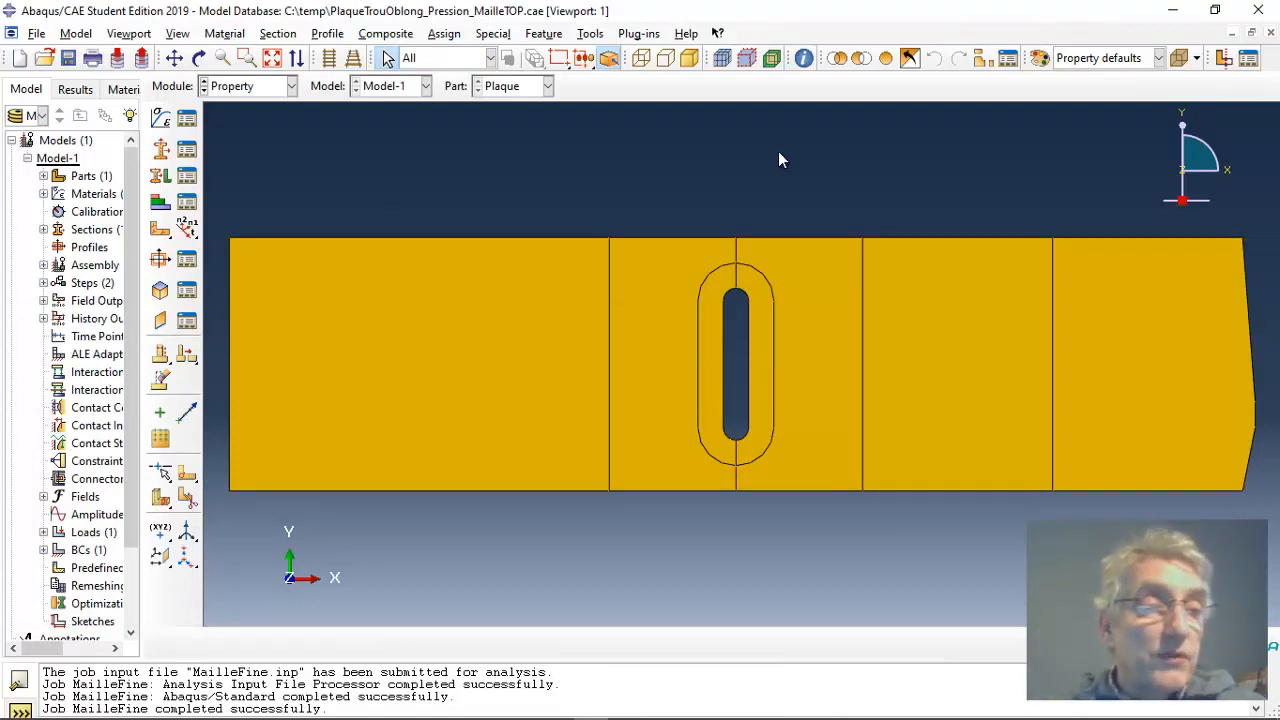
# Step: Switch to the Assembly module, expand the assembly's instances in the model tree, and widen the tree to read their names
pyautogui.click(291, 86)
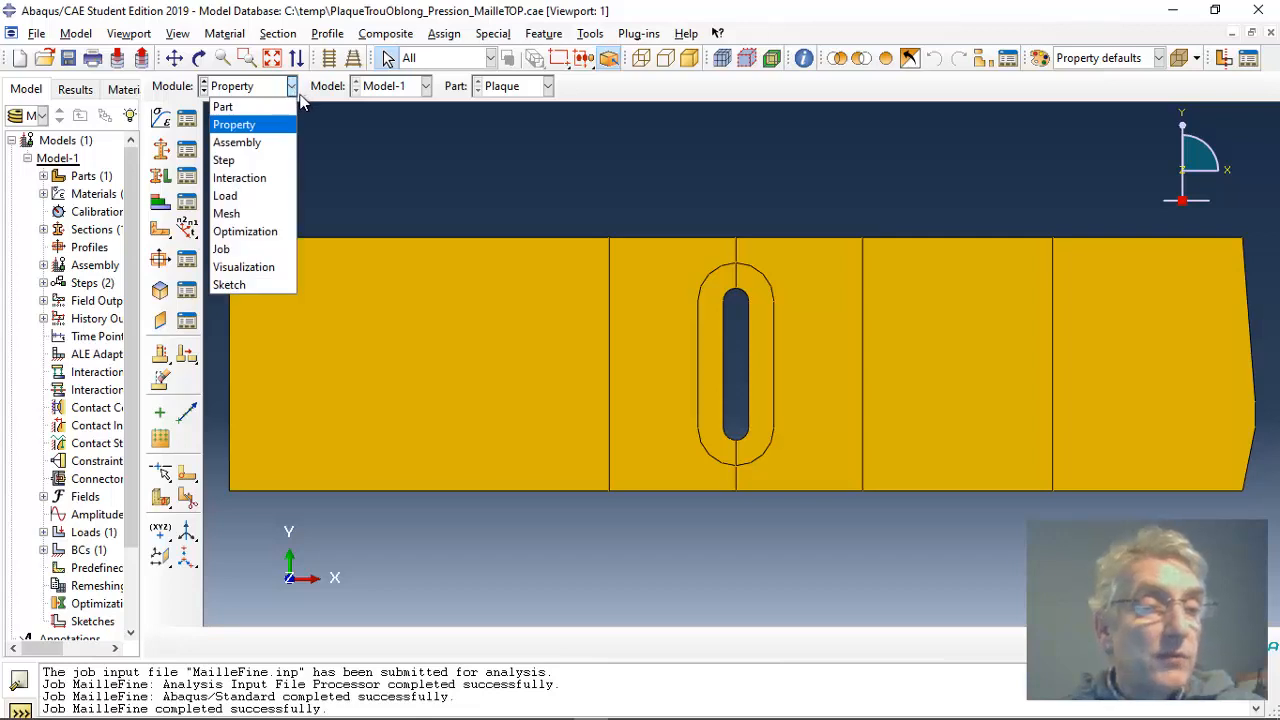
pyautogui.click(237, 142)
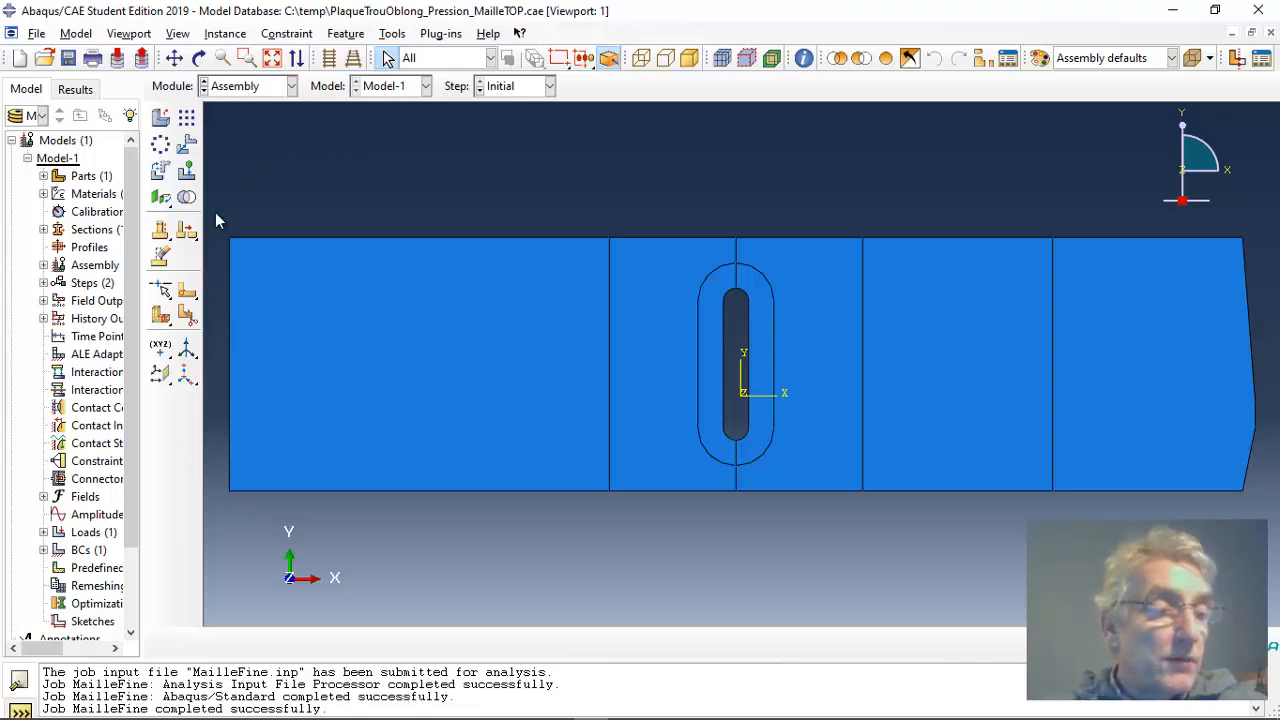
pyautogui.scroll(-2, 125, 410)
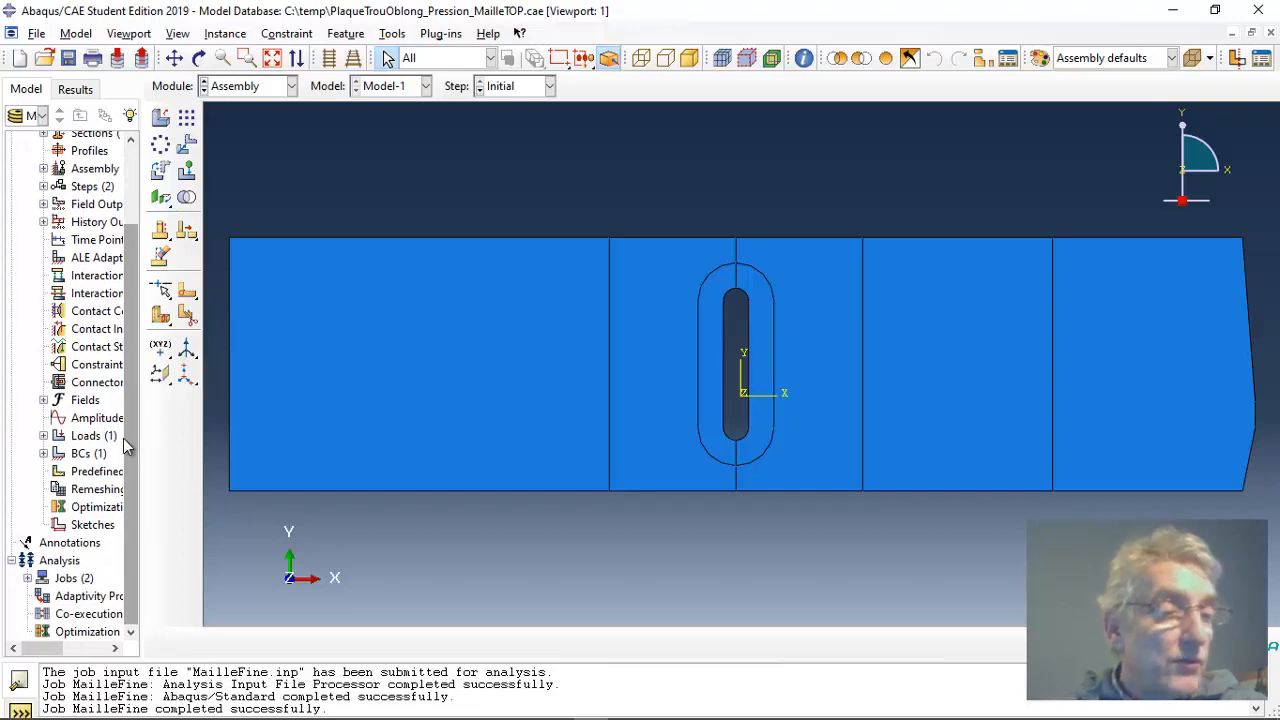
pyautogui.scroll(2, 125, 447)
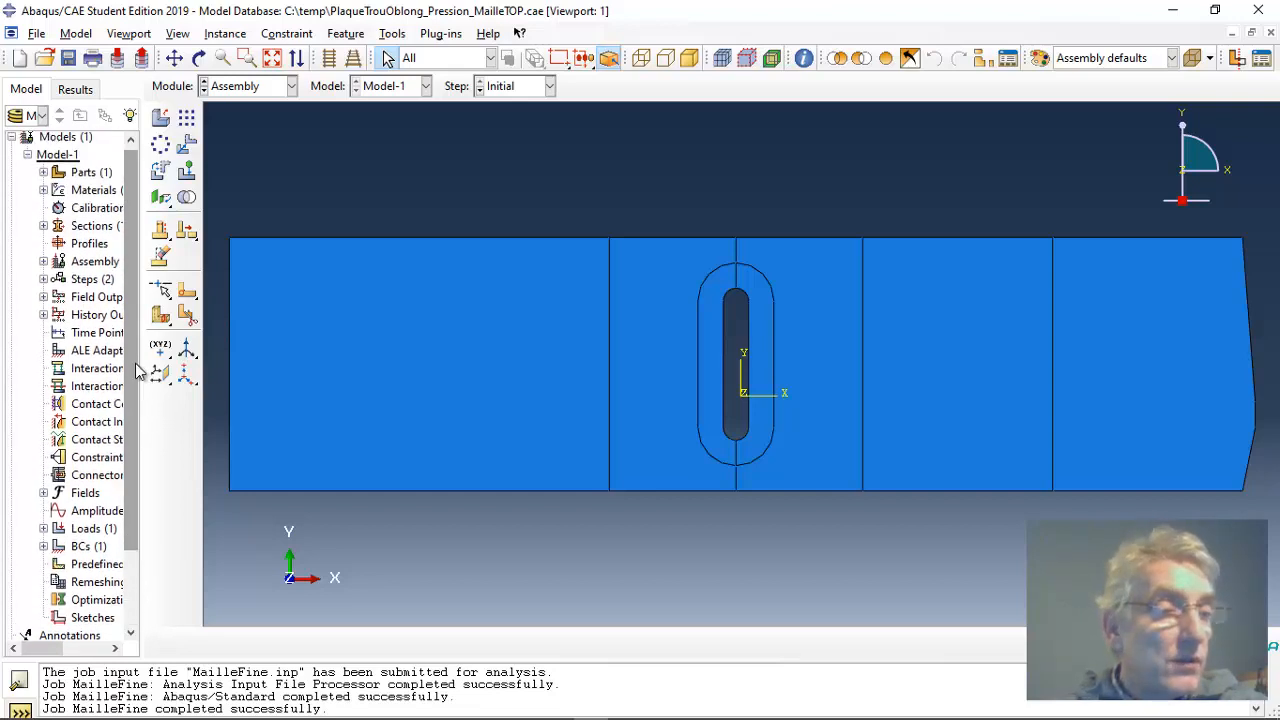
pyautogui.click(44, 262)
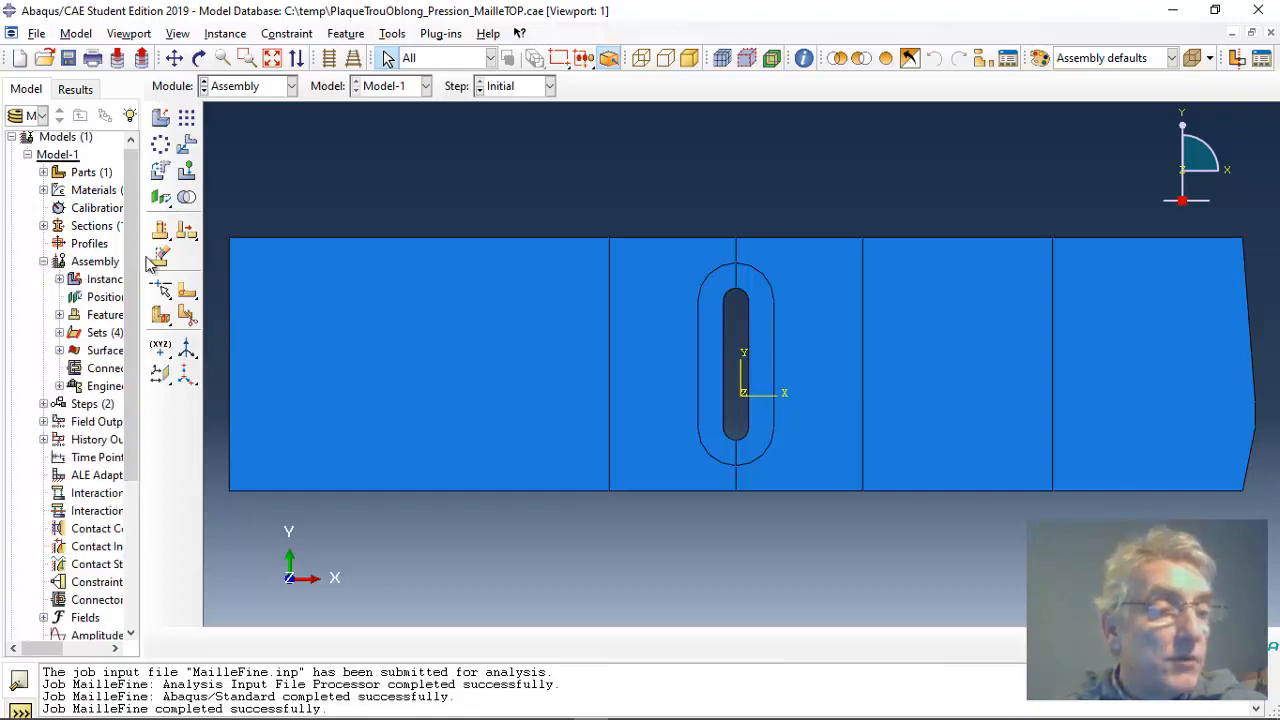
pyautogui.click(59, 279)
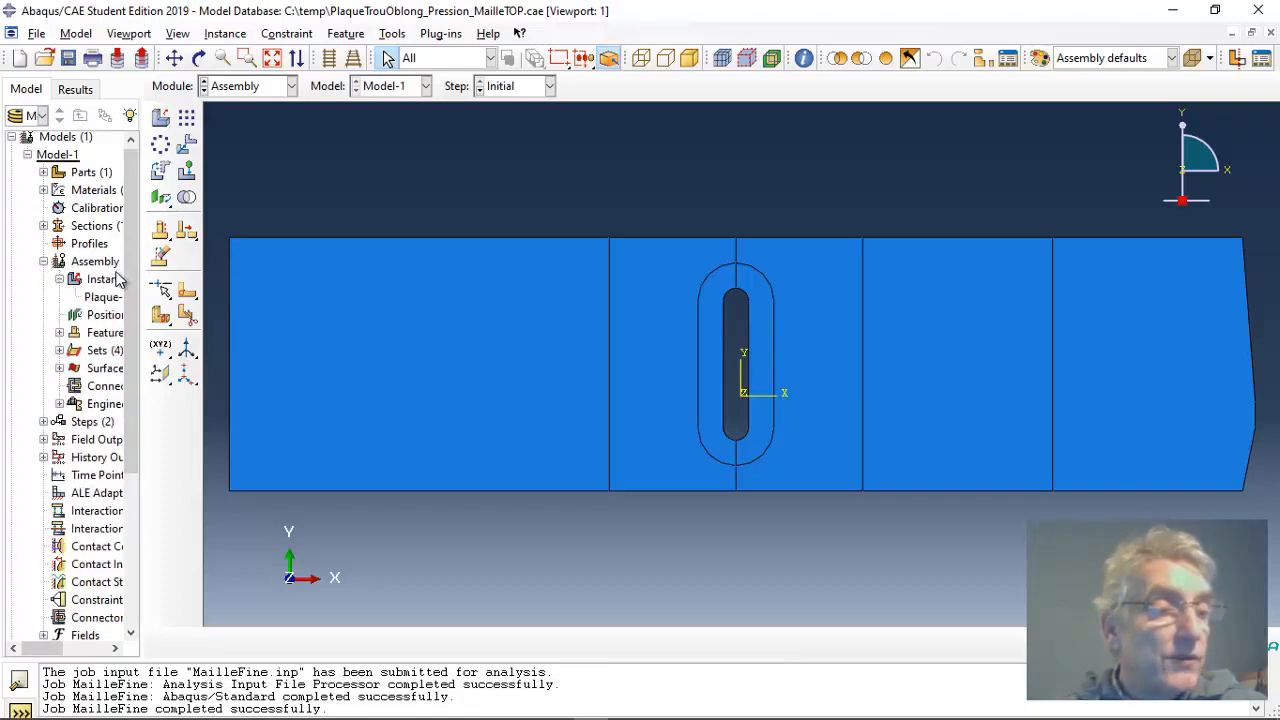
pyautogui.moveTo(143, 270); pyautogui.dragTo(270, 272)
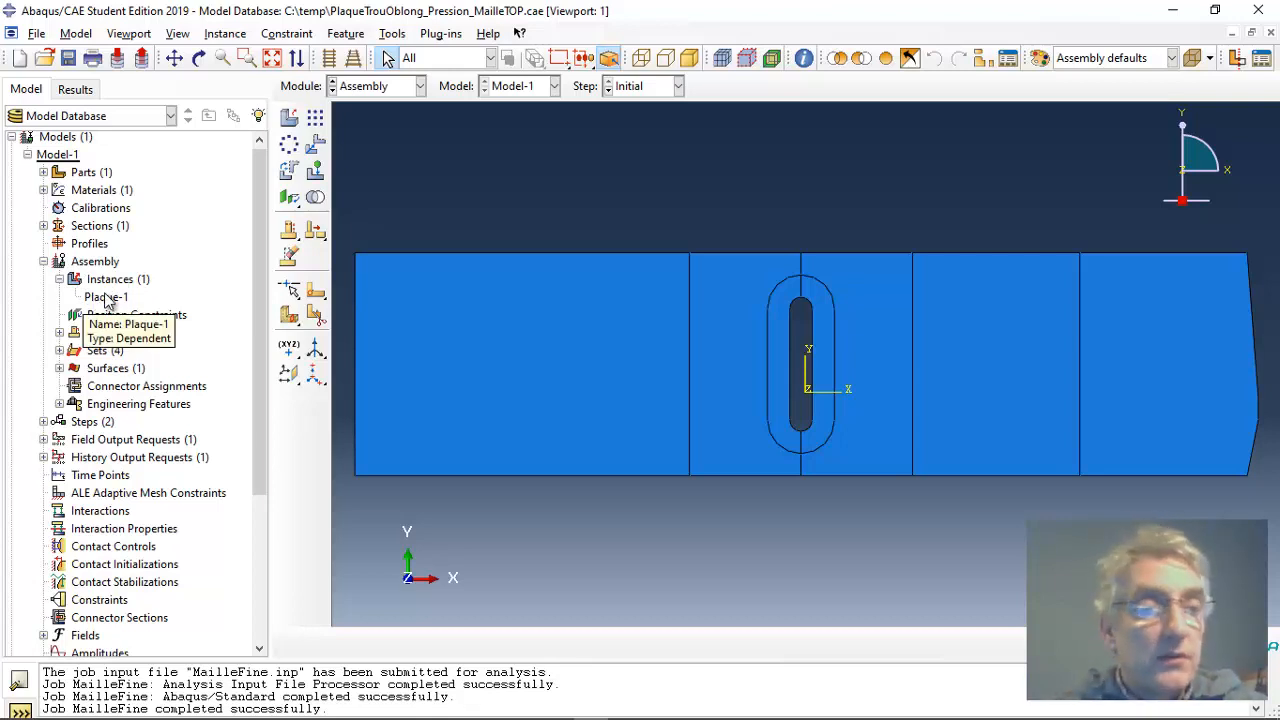
# Step: Switch to the Step module and review the analysis steps, including the procedure of Step-1
pyautogui.click(421, 87)
pyautogui.click(405, 160)
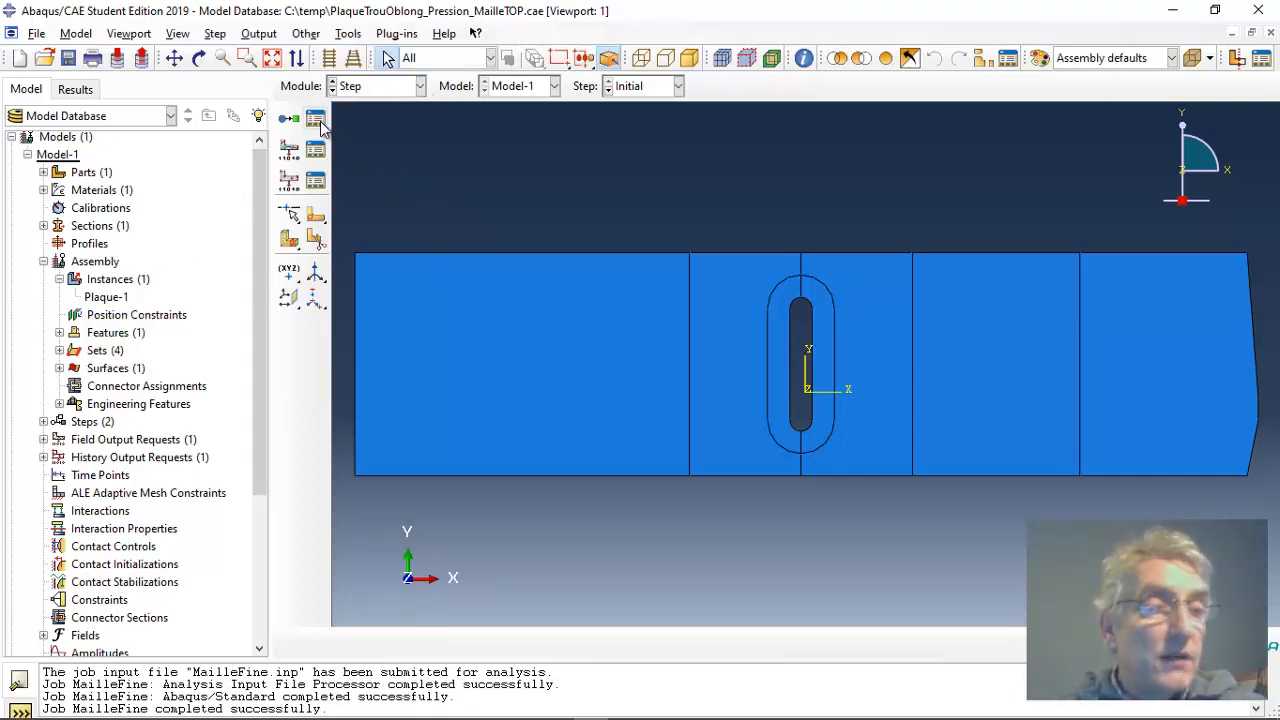
pyautogui.click(316, 119)
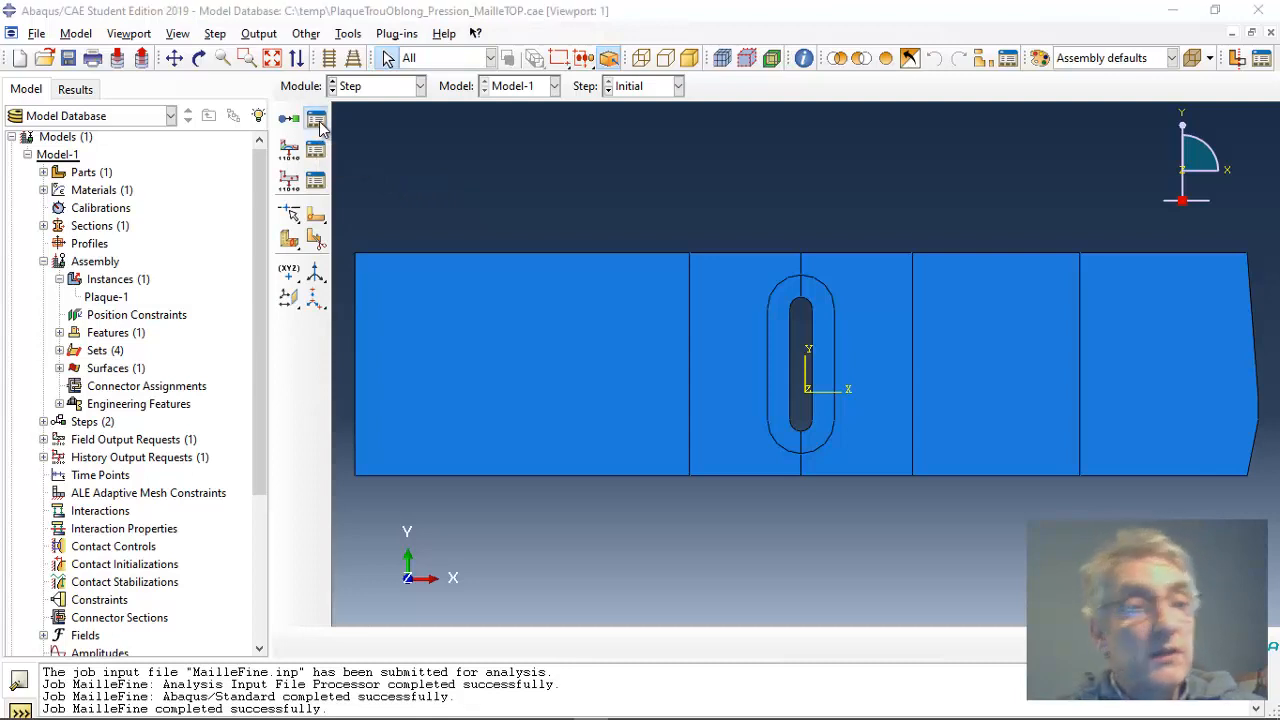
pyautogui.moveTo(266, 342); pyautogui.dragTo(659, 155)
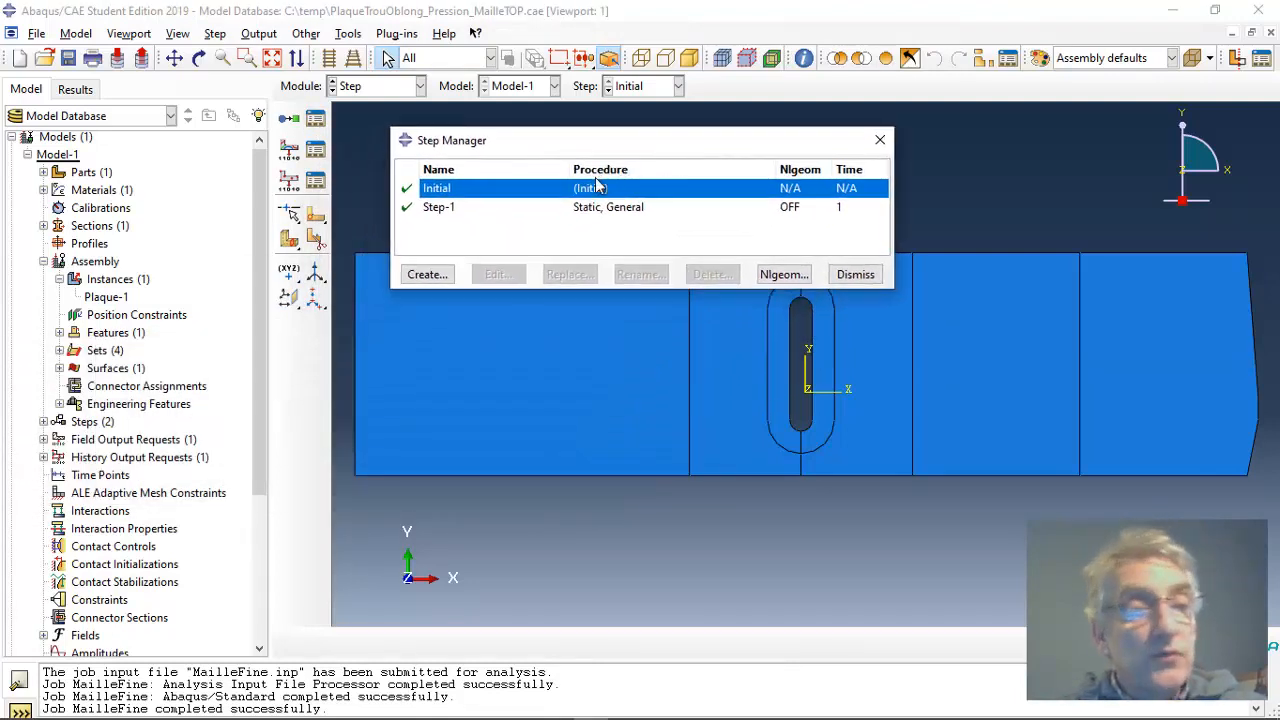
pyautogui.click(536, 207)
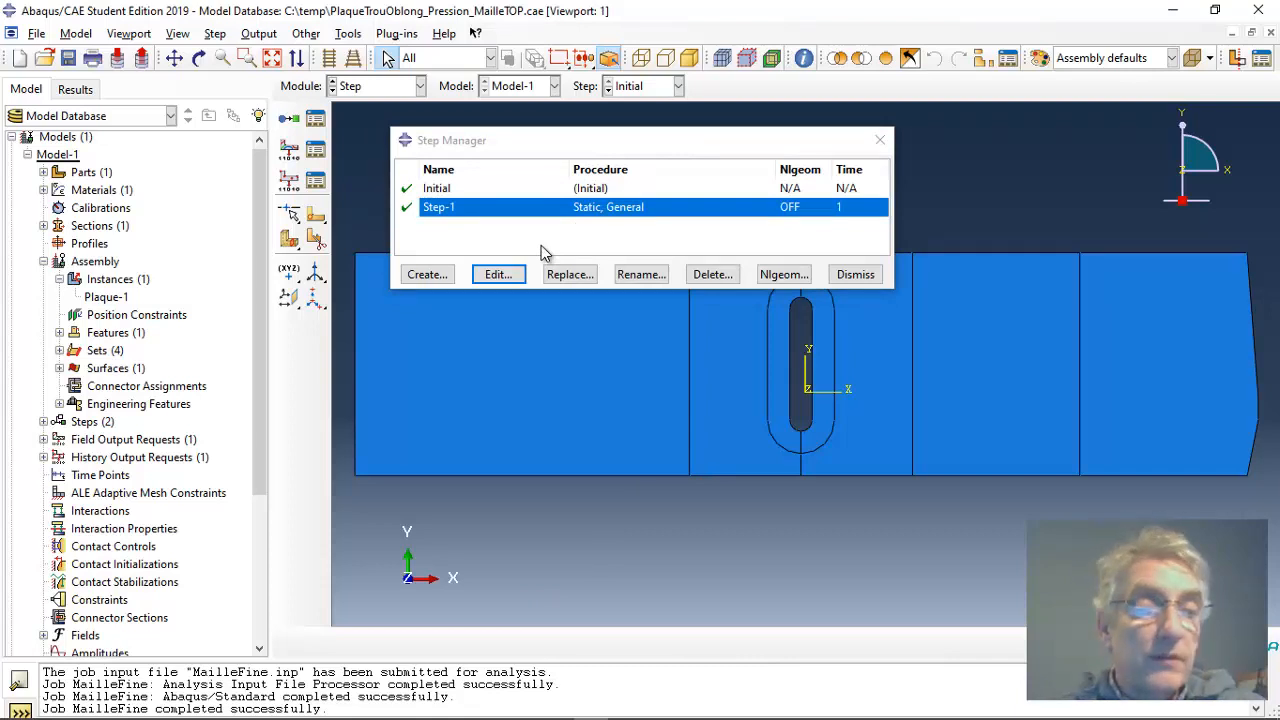
pyautogui.click(857, 275)
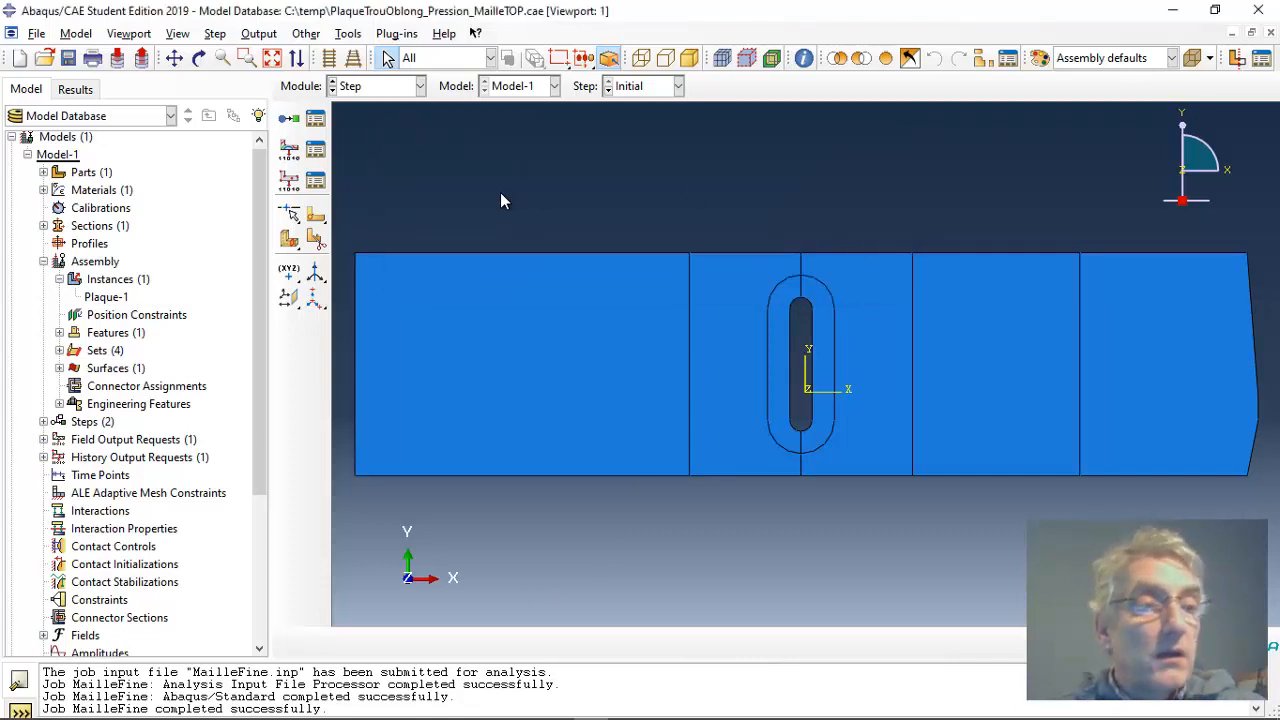
# Step: Switch to the Load module and review the definition of the Load-1 pressure load
pyautogui.click(420, 86)
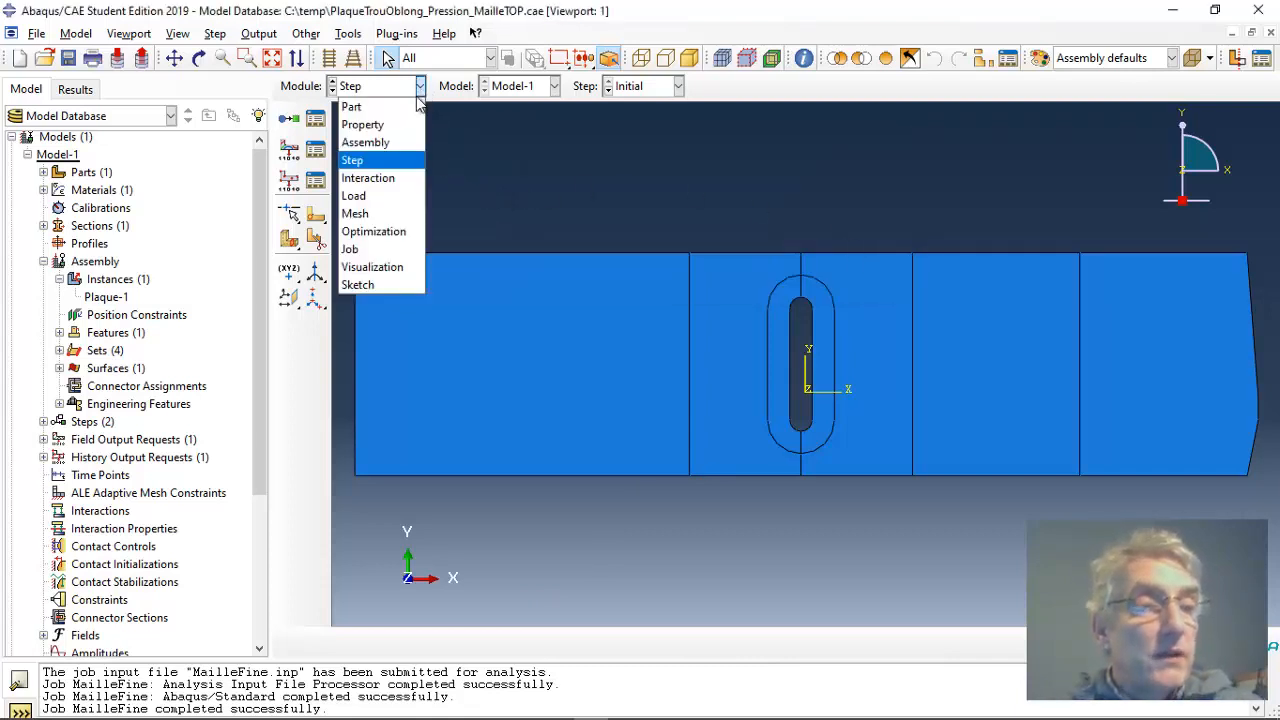
pyautogui.click(385, 198)
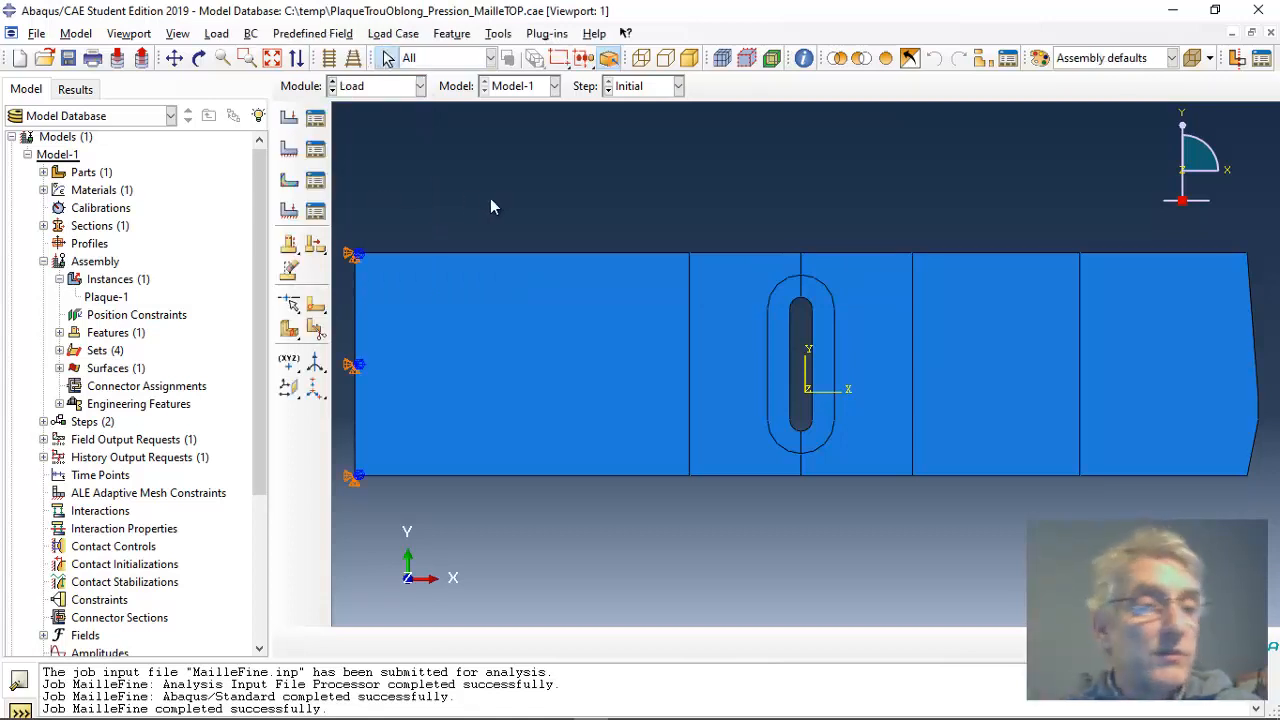
pyautogui.click(315, 120)
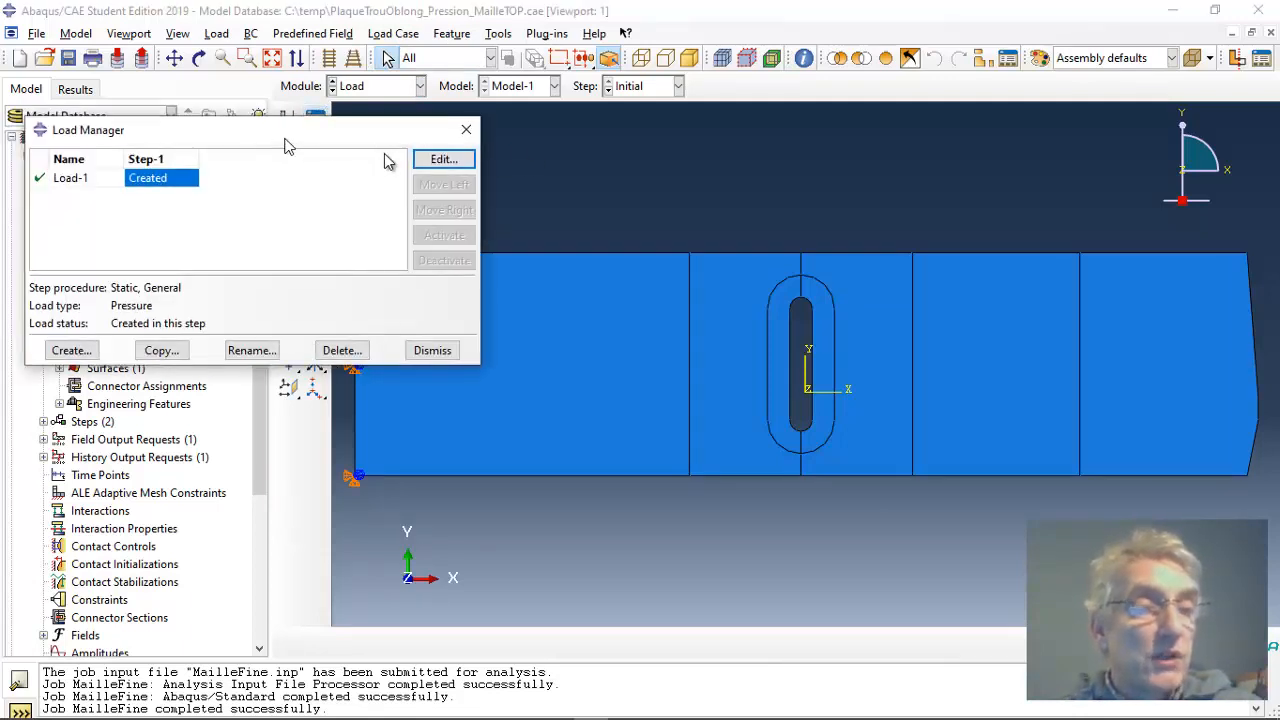
pyautogui.moveTo(259, 147); pyautogui.dragTo(718, 128)
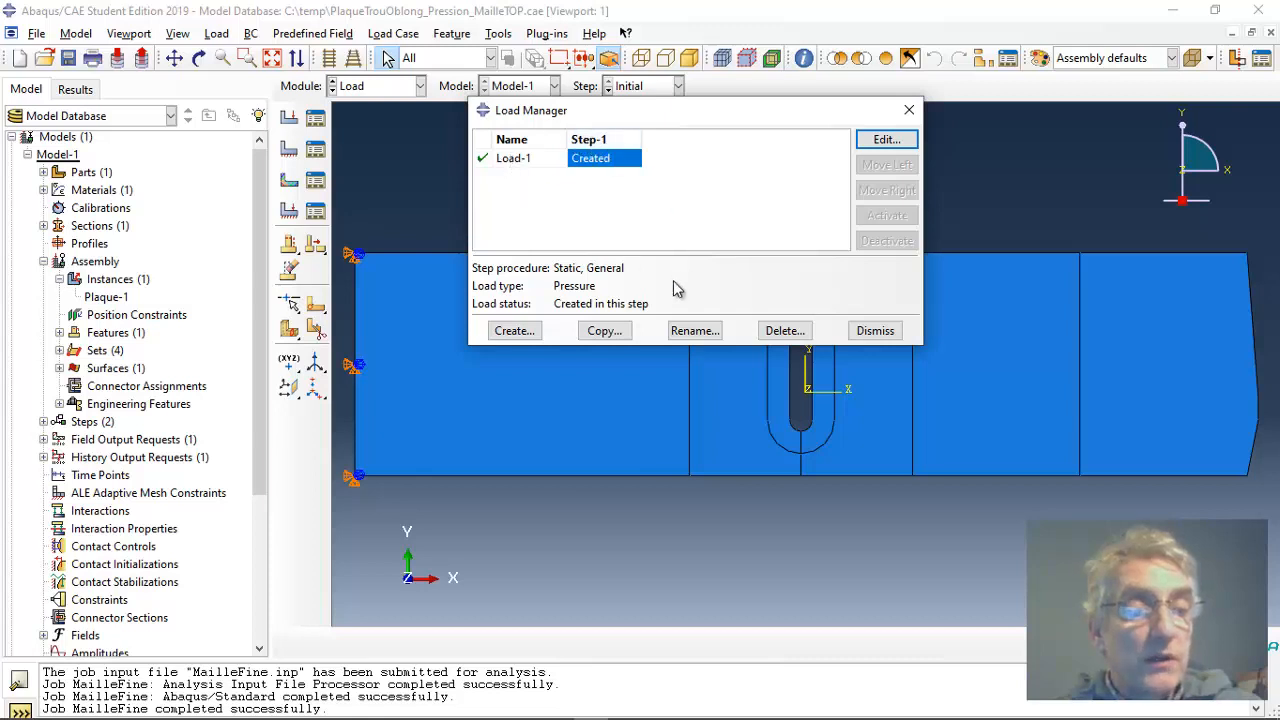
pyautogui.click(886, 141)
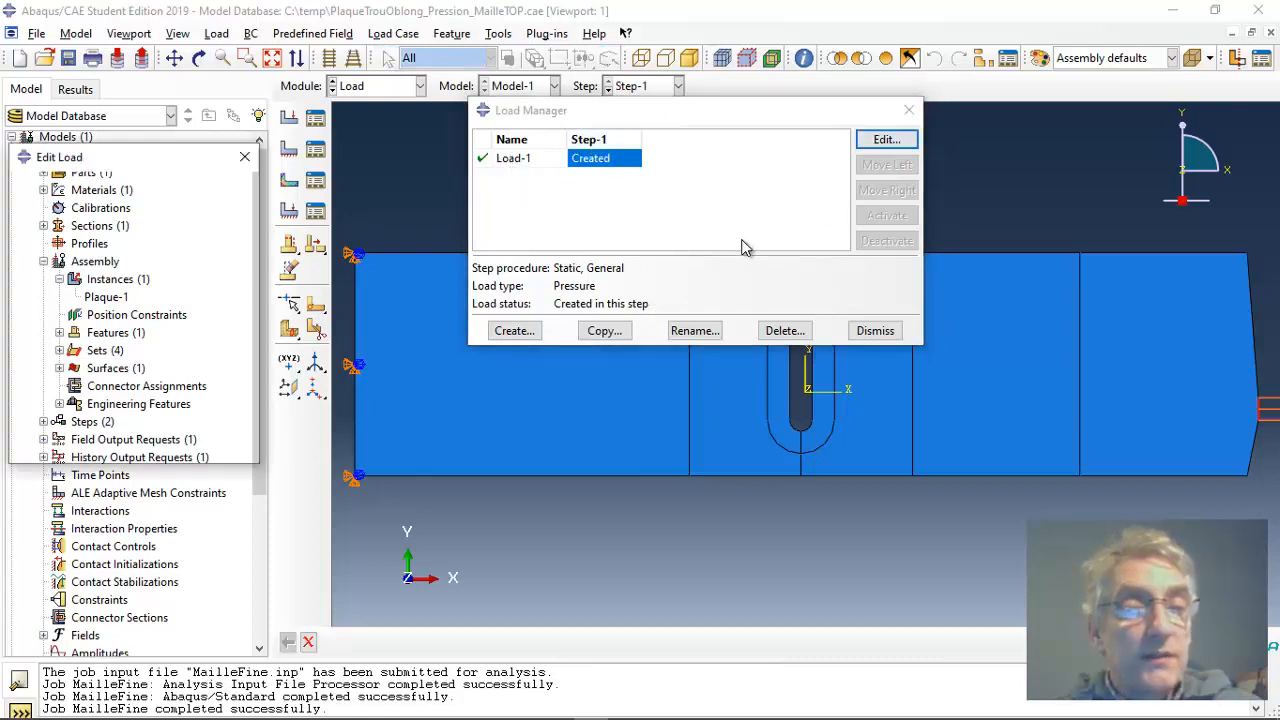
pyautogui.moveTo(197, 165); pyautogui.dragTo(700, 240)
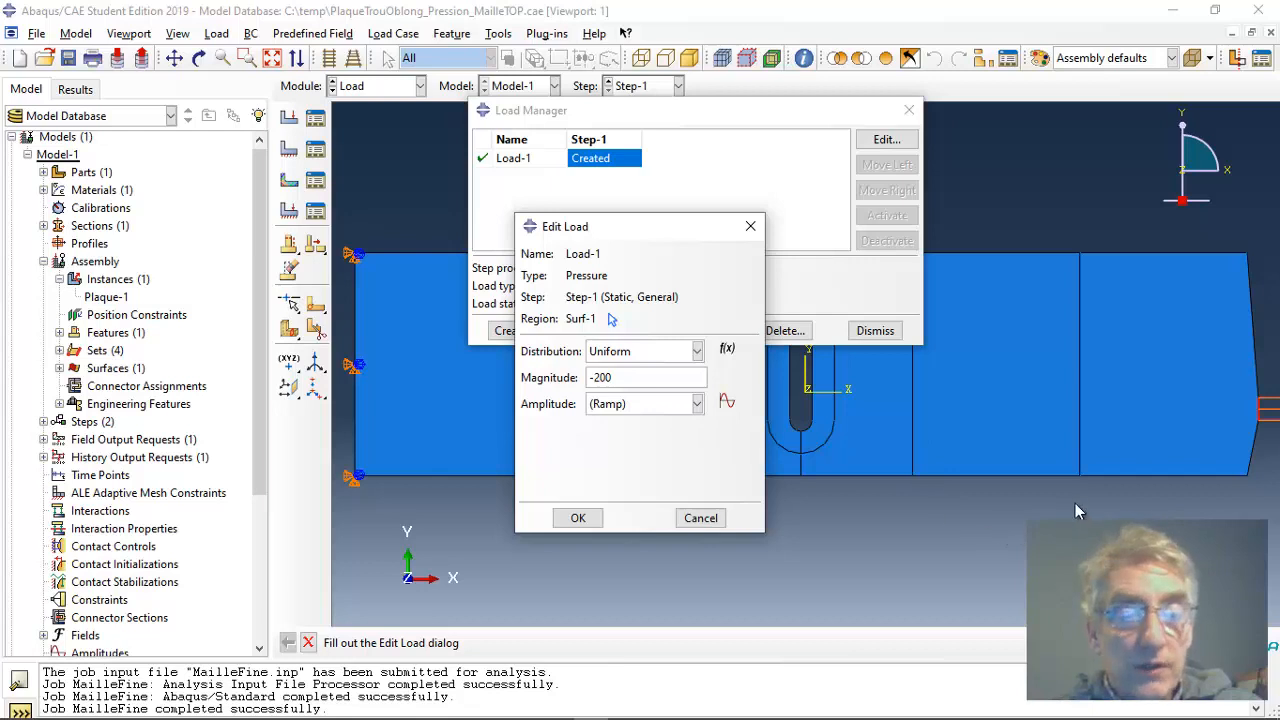
# Step: Examine where the Load-1 pressure acts on the plate's right end, and close the load definition and its manager
pyautogui.scroll(-3, 1266, 414)
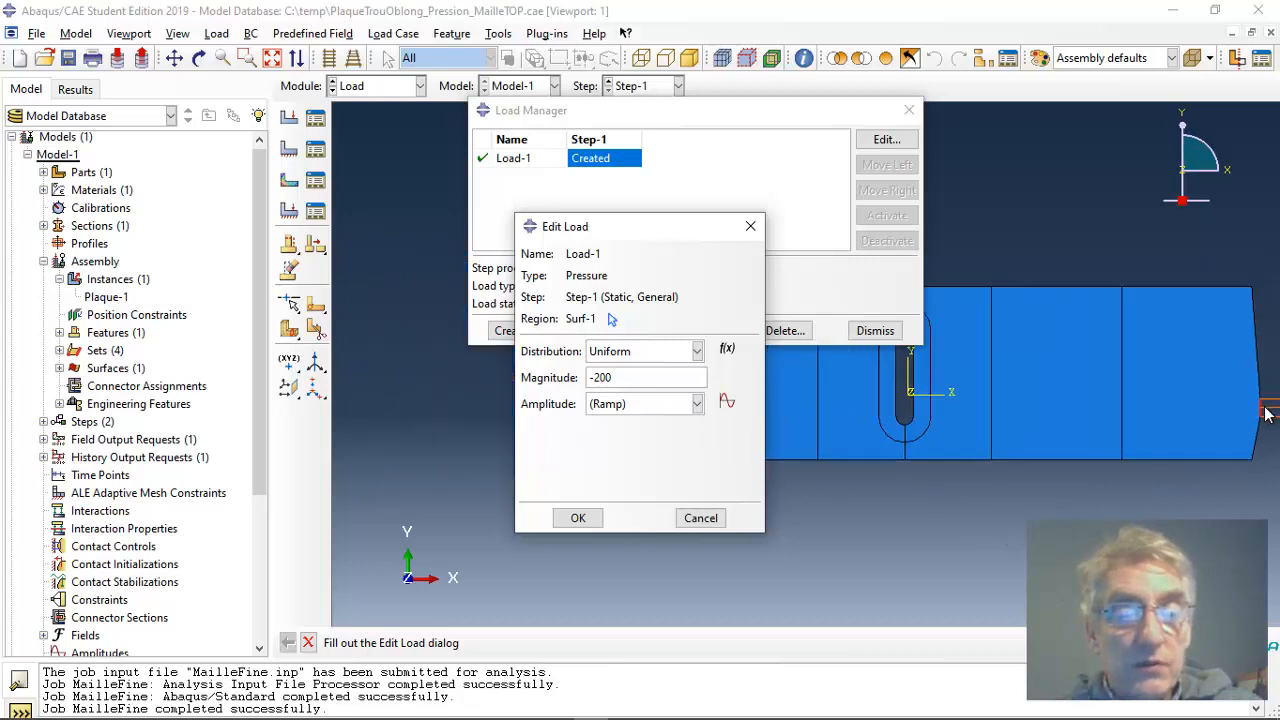
pyautogui.click(1254, 461)
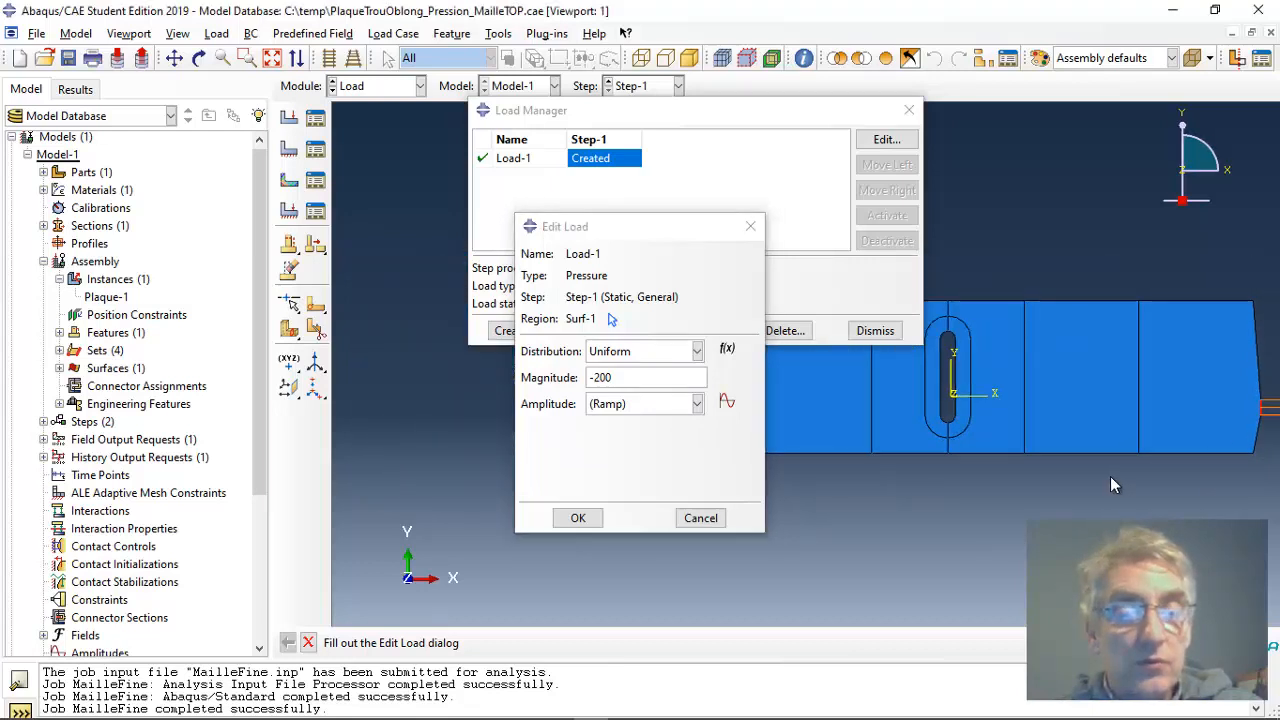
pyautogui.scroll(-1, 1088, 330)
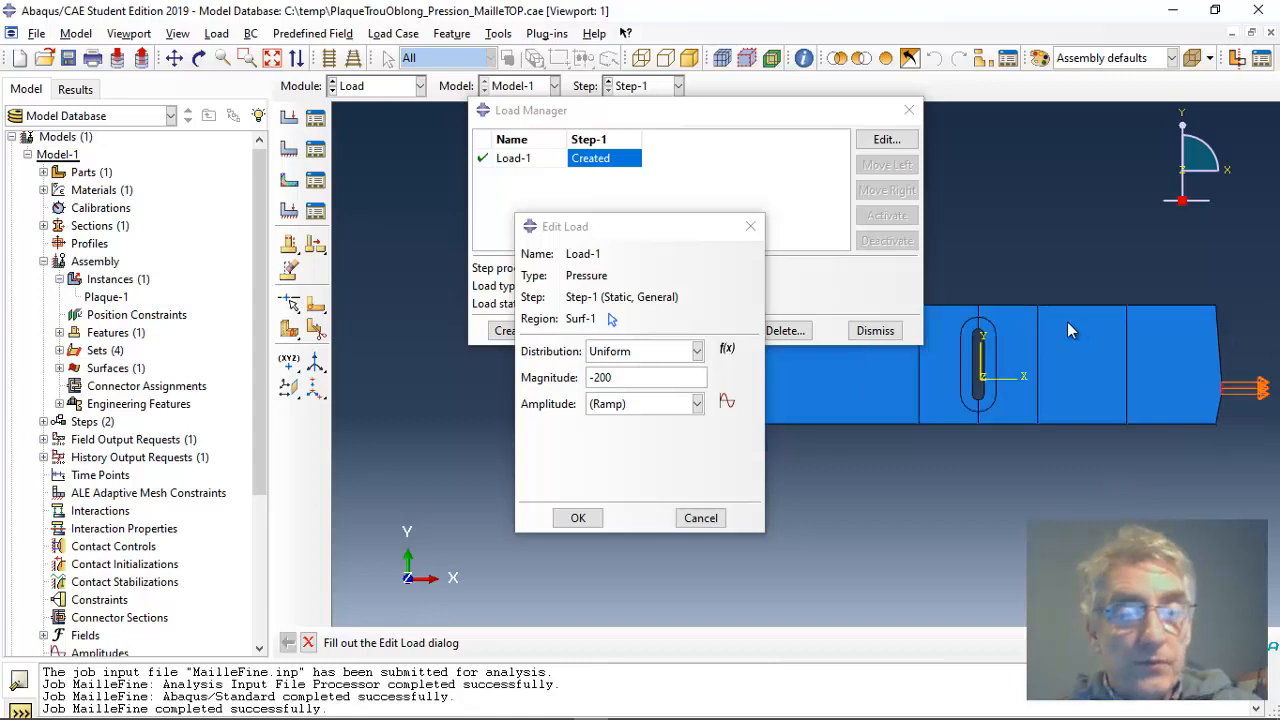
pyautogui.click(576, 520)
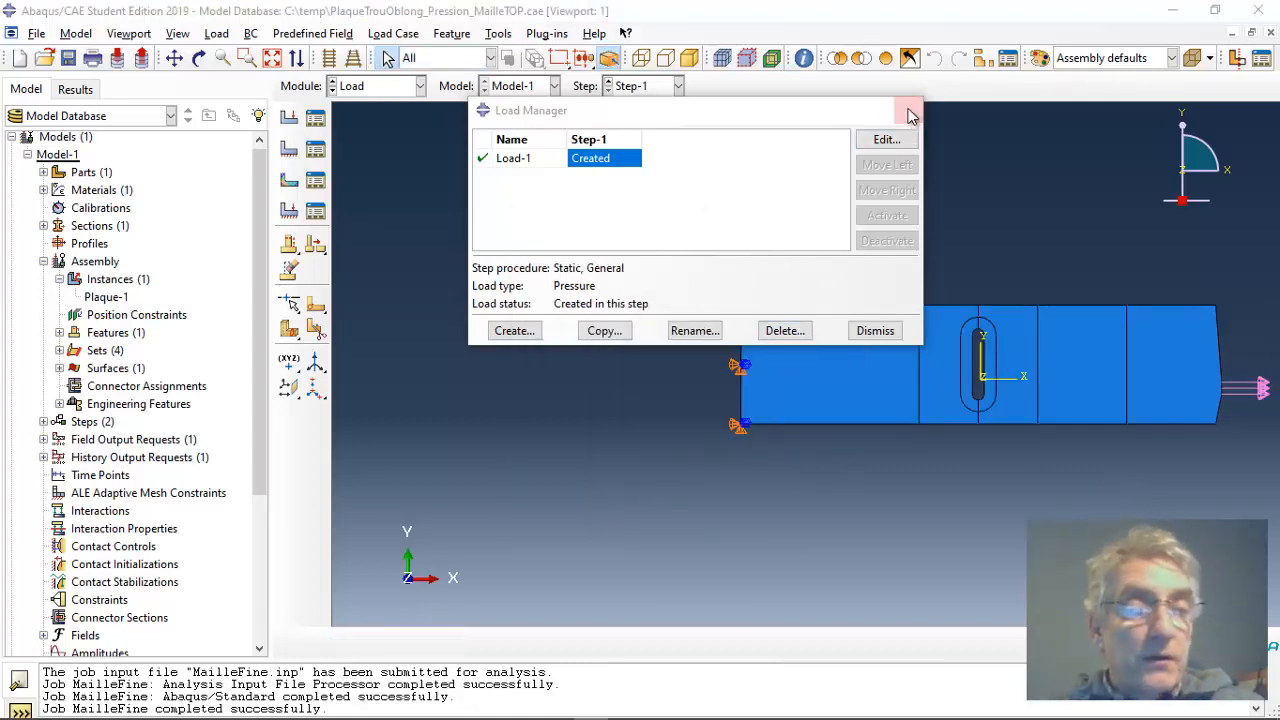
pyautogui.click(908, 115)
# Step: Review the BC-1 boundary condition's type, region and constrained degrees of freedom on the plate's left edge
pyautogui.click(315, 149)
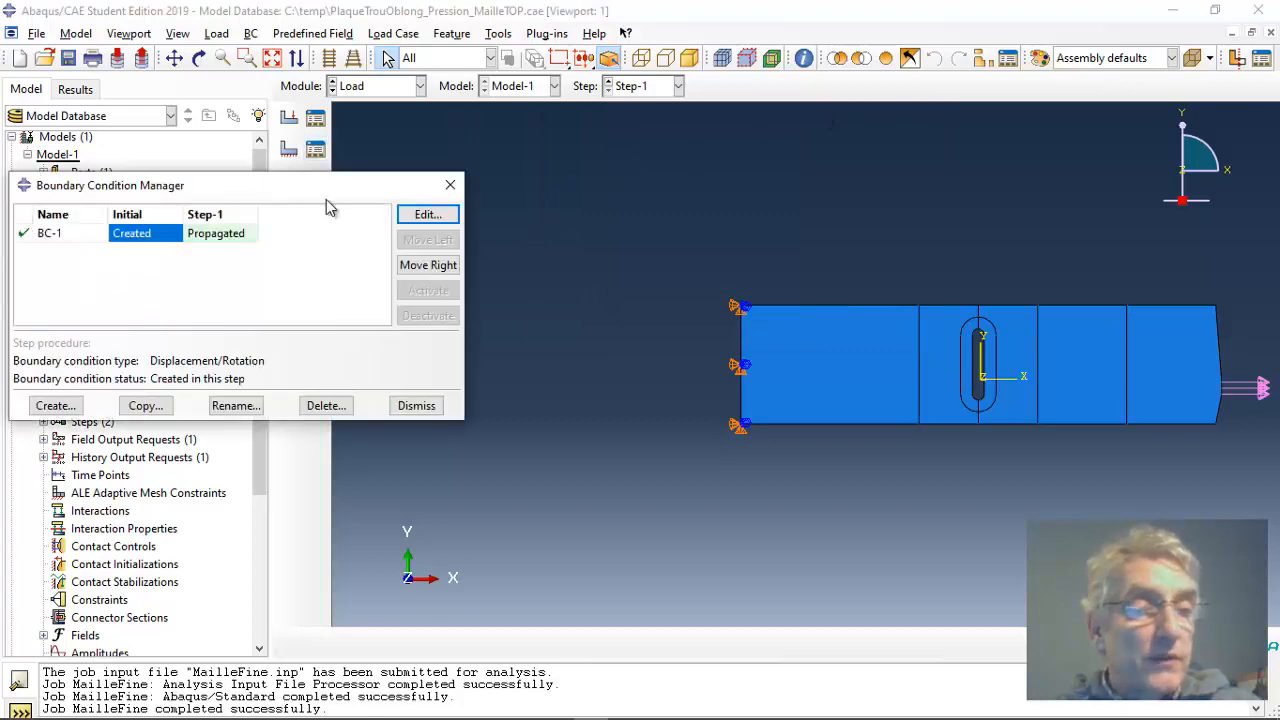
pyautogui.moveTo(287, 192); pyautogui.dragTo(676, 140)
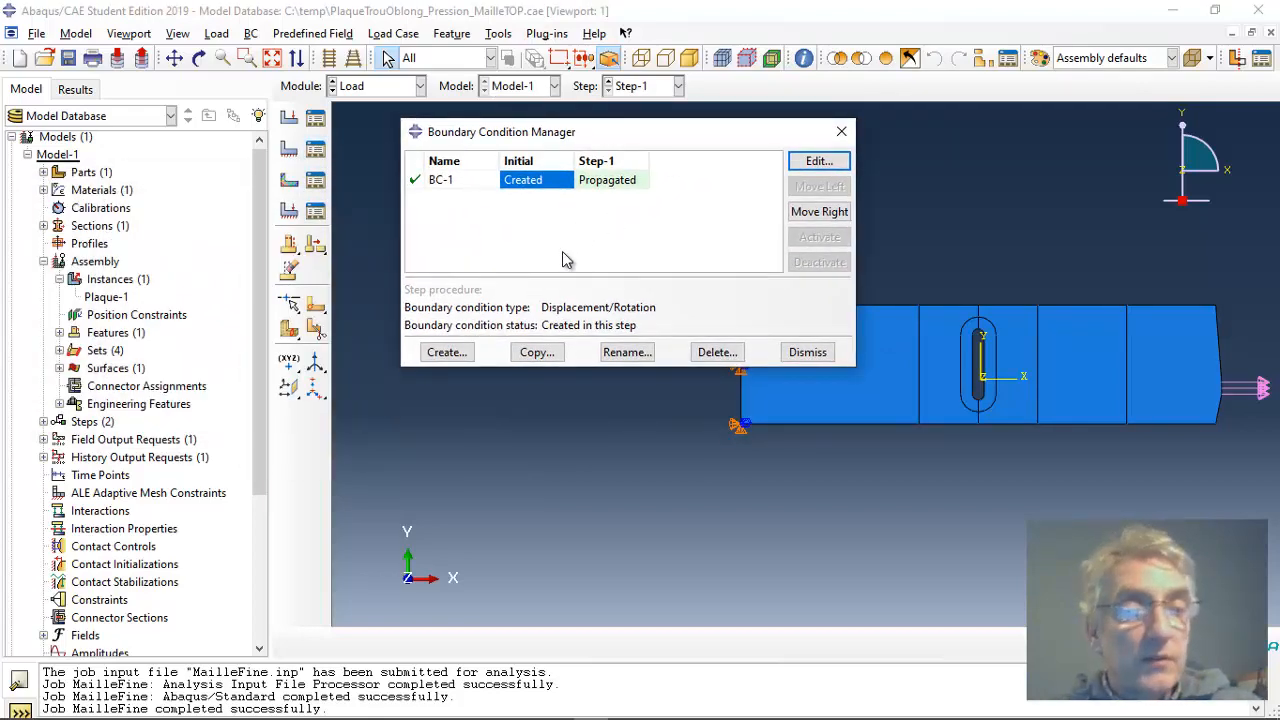
pyautogui.click(818, 161)
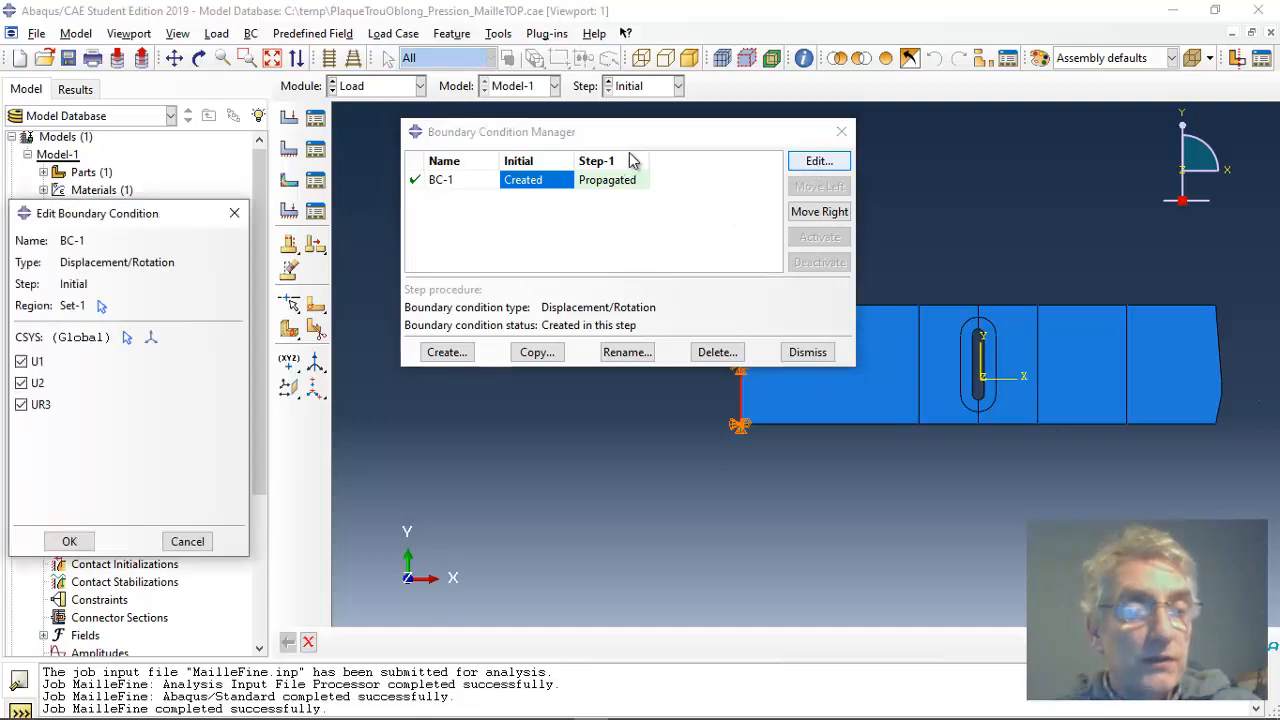
pyautogui.moveTo(676, 140); pyautogui.dragTo(1058, 190)
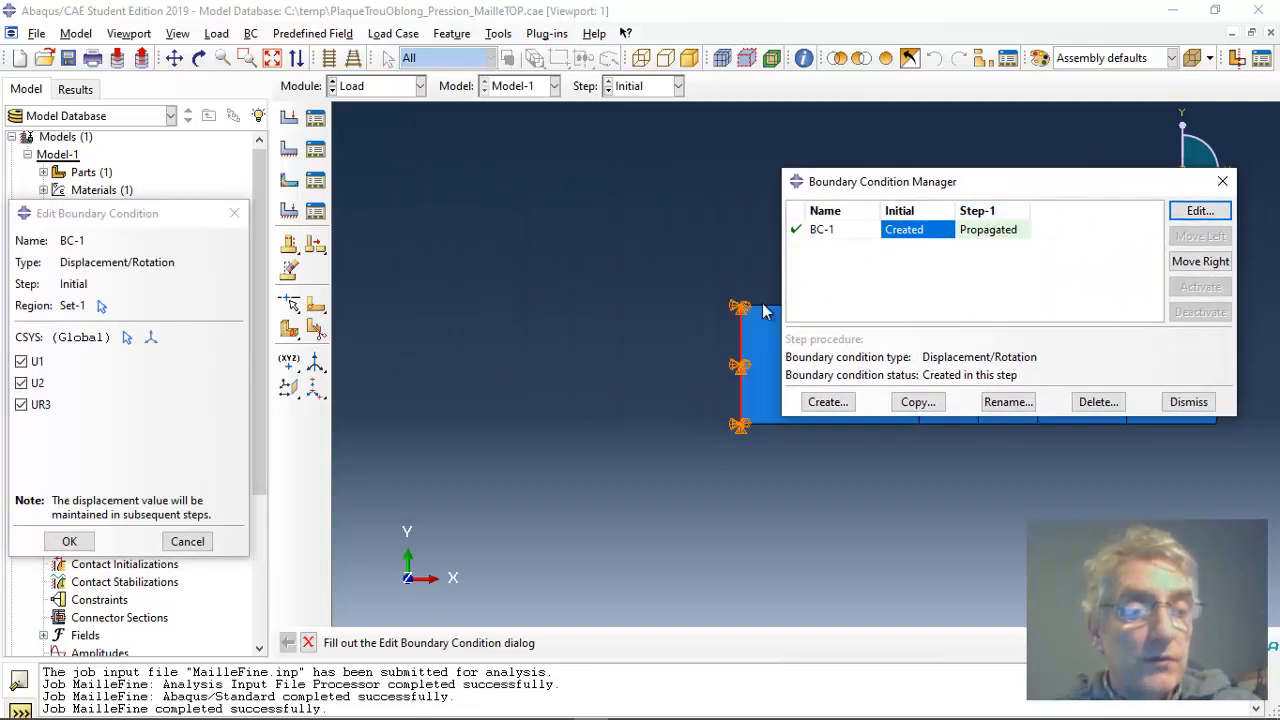
pyautogui.moveTo(186, 215); pyautogui.dragTo(603, 139)
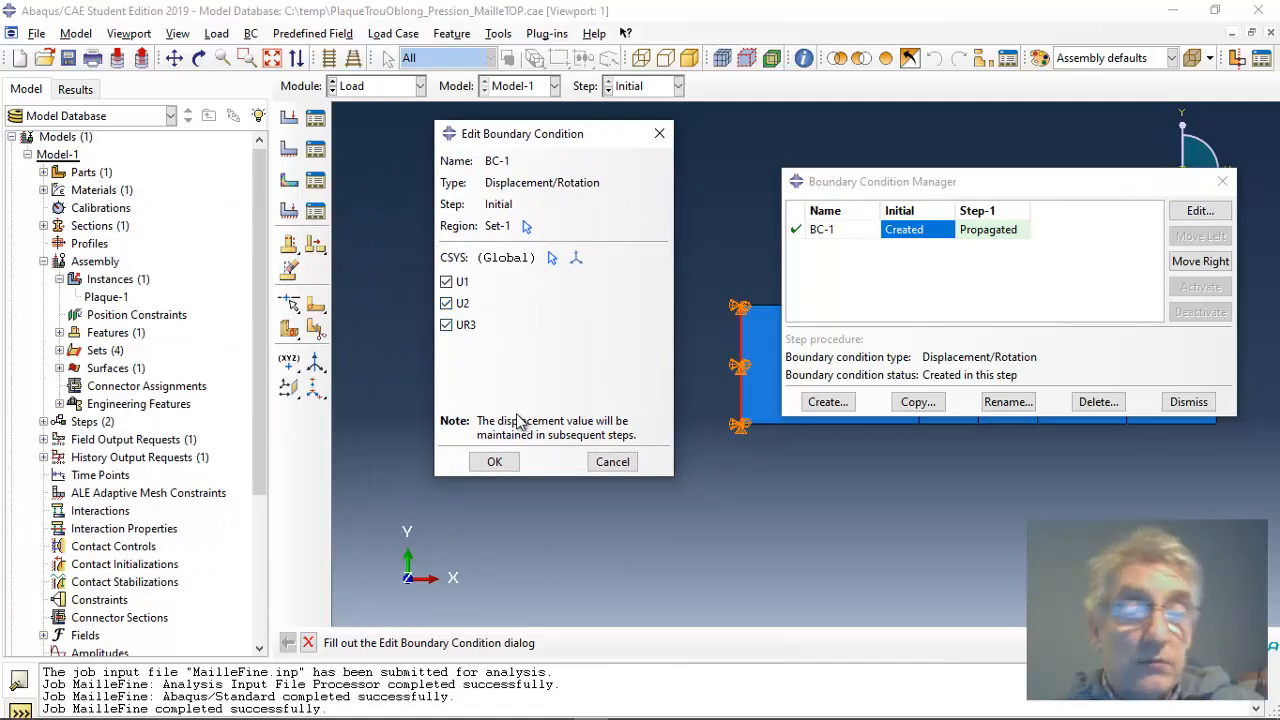
pyautogui.click(612, 462)
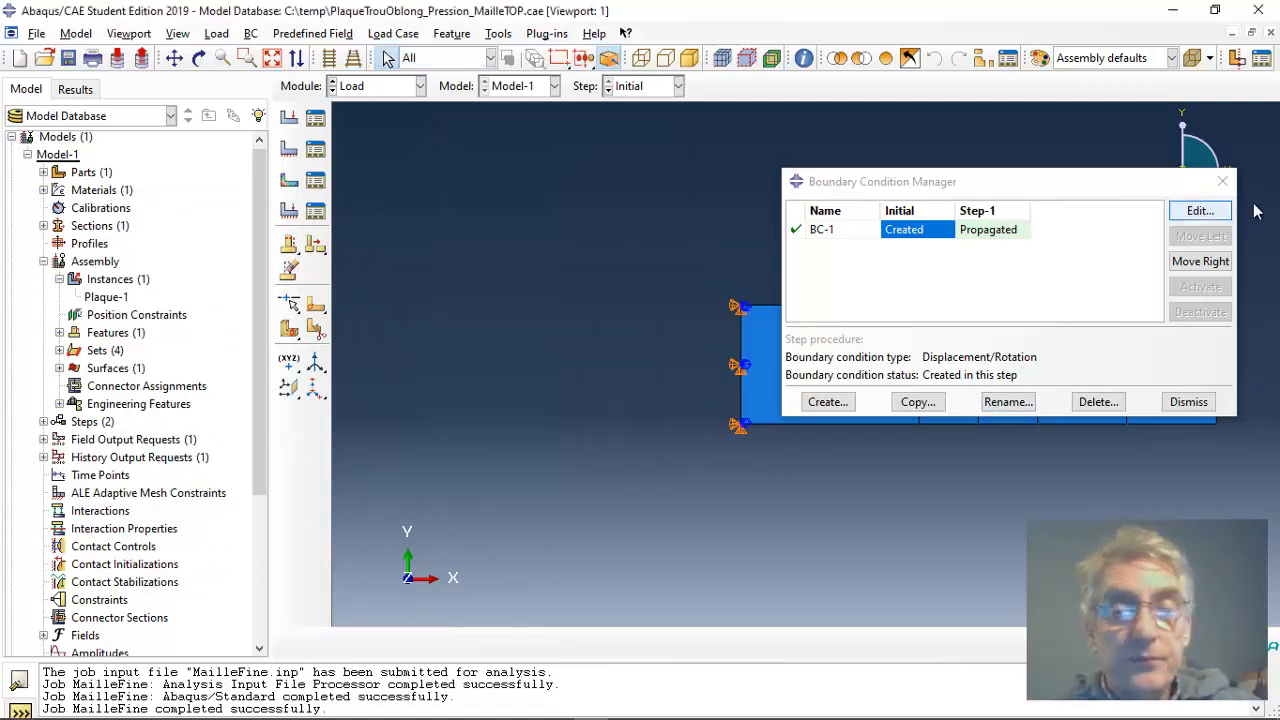
pyautogui.click(1222, 181)
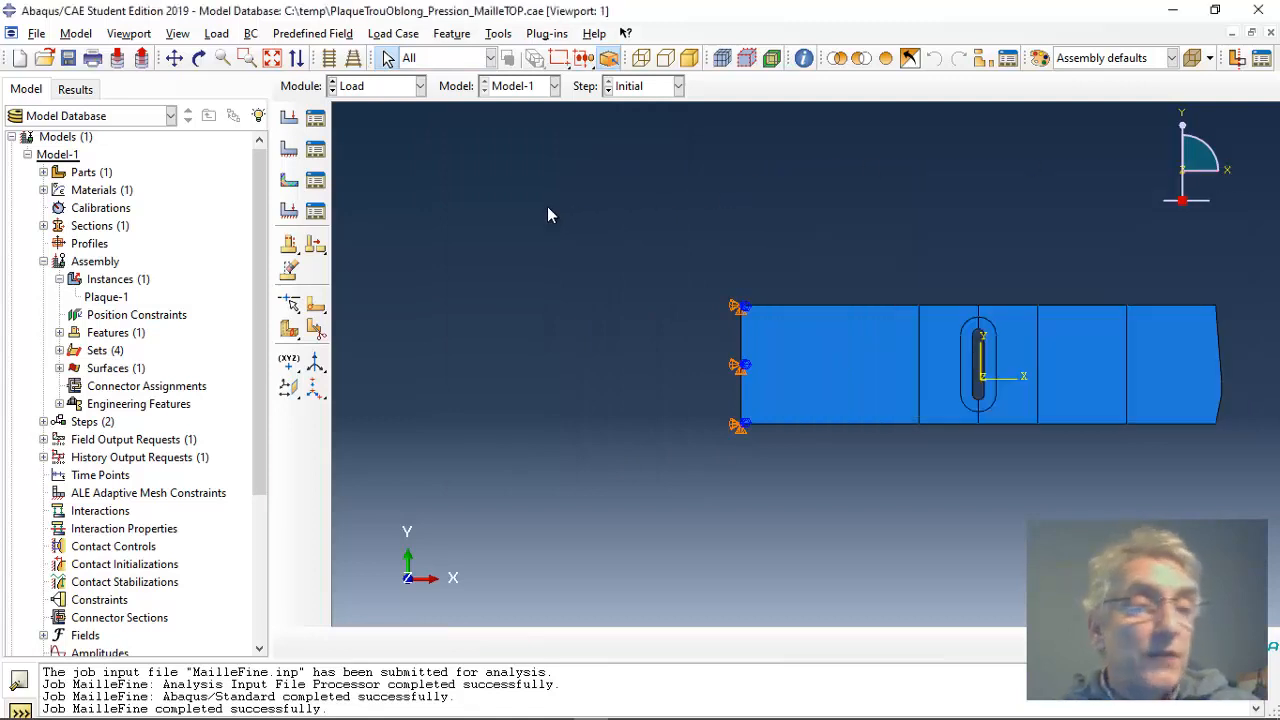
# Step: Switch to the Mesh module and make the Plaque part, rather than the assembly, the object to mesh
pyautogui.click(420, 86)
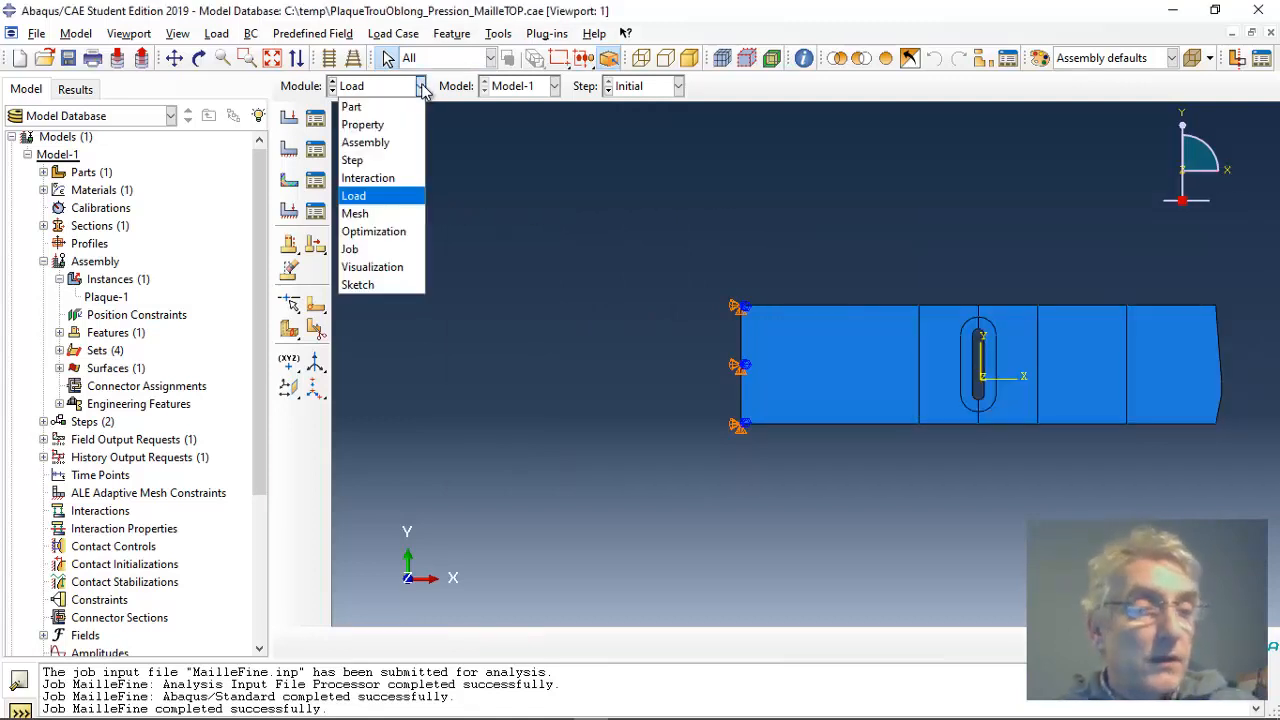
pyautogui.click(390, 214)
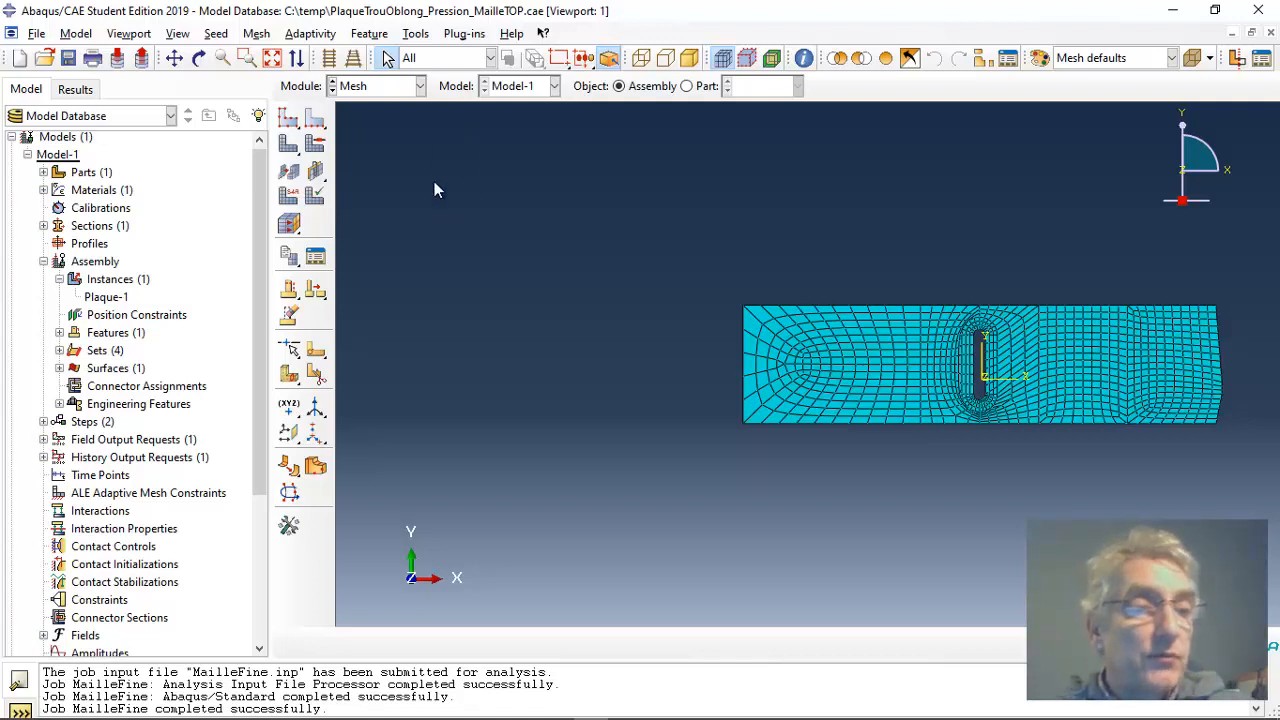
pyautogui.click(315, 119)
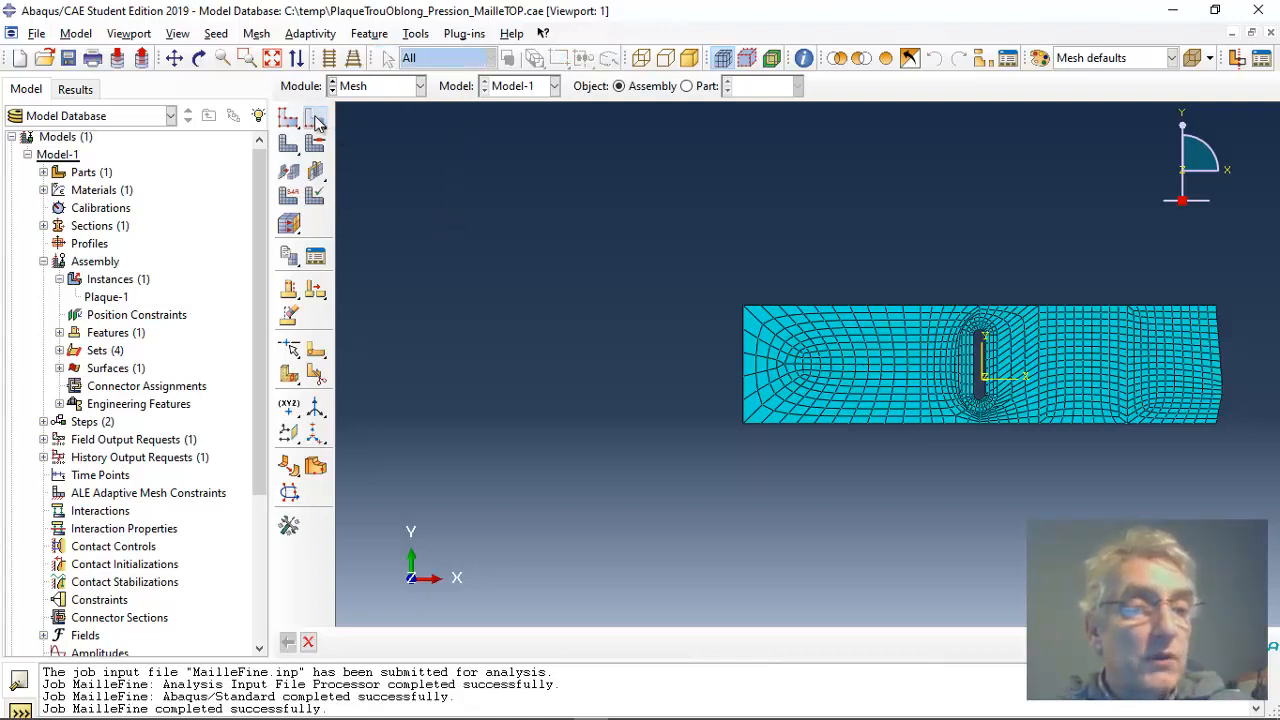
pyautogui.click(639, 405)
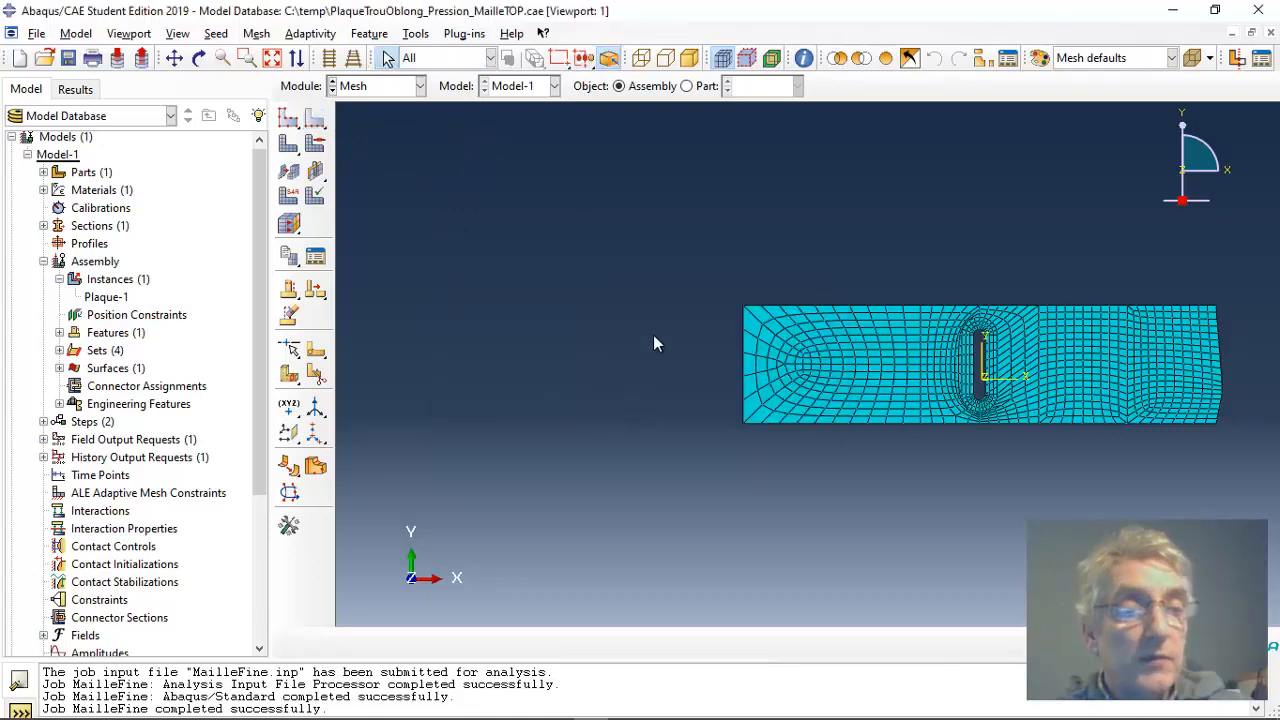
pyautogui.click(686, 86)
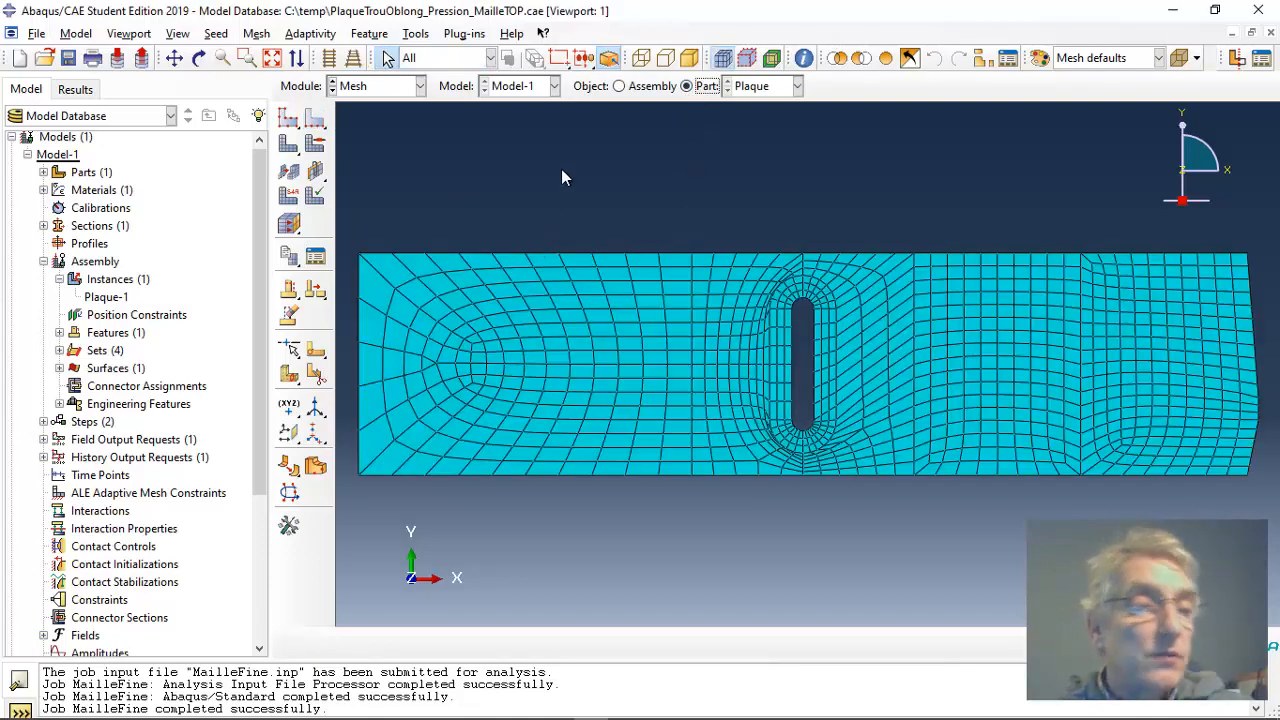
# Step: Seed the vertical partition line left of the slot by number with 20 elements, and remesh the Plaque part
pyautogui.click(315, 119)
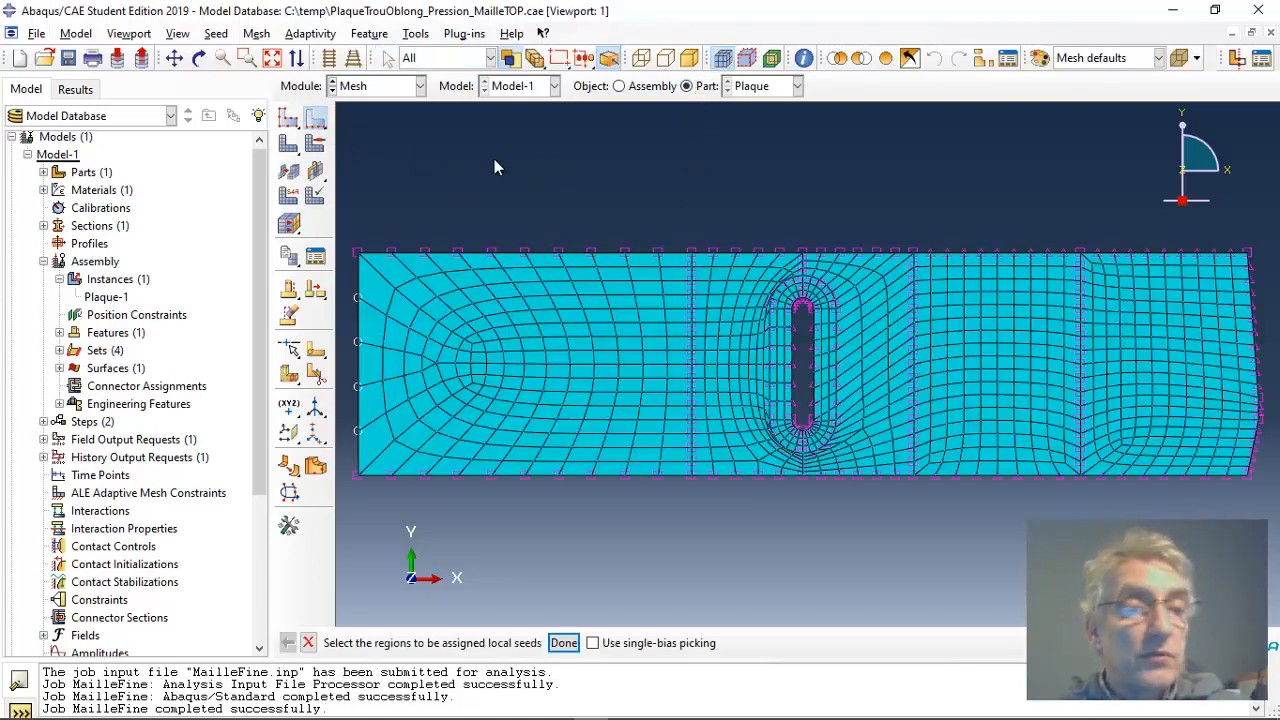
pyautogui.click(688, 328)
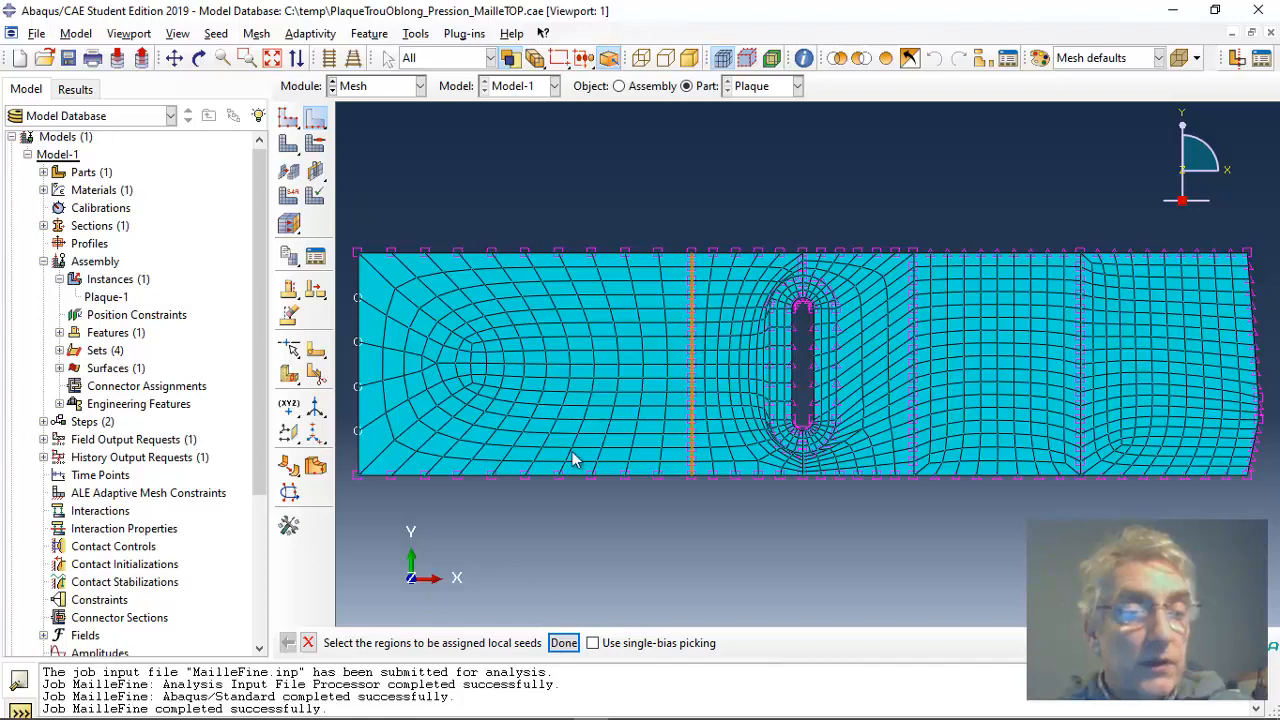
pyautogui.click(564, 643)
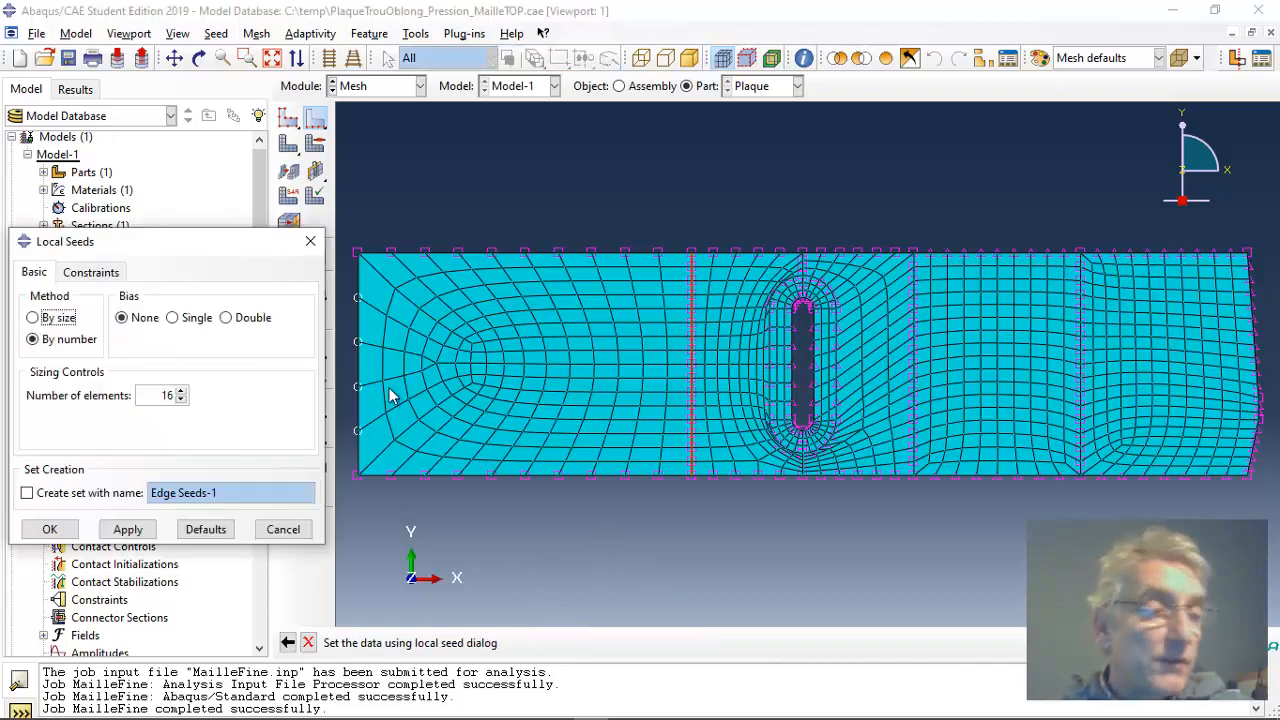
pyautogui.moveTo(200, 241); pyautogui.dragTo(730, 126)
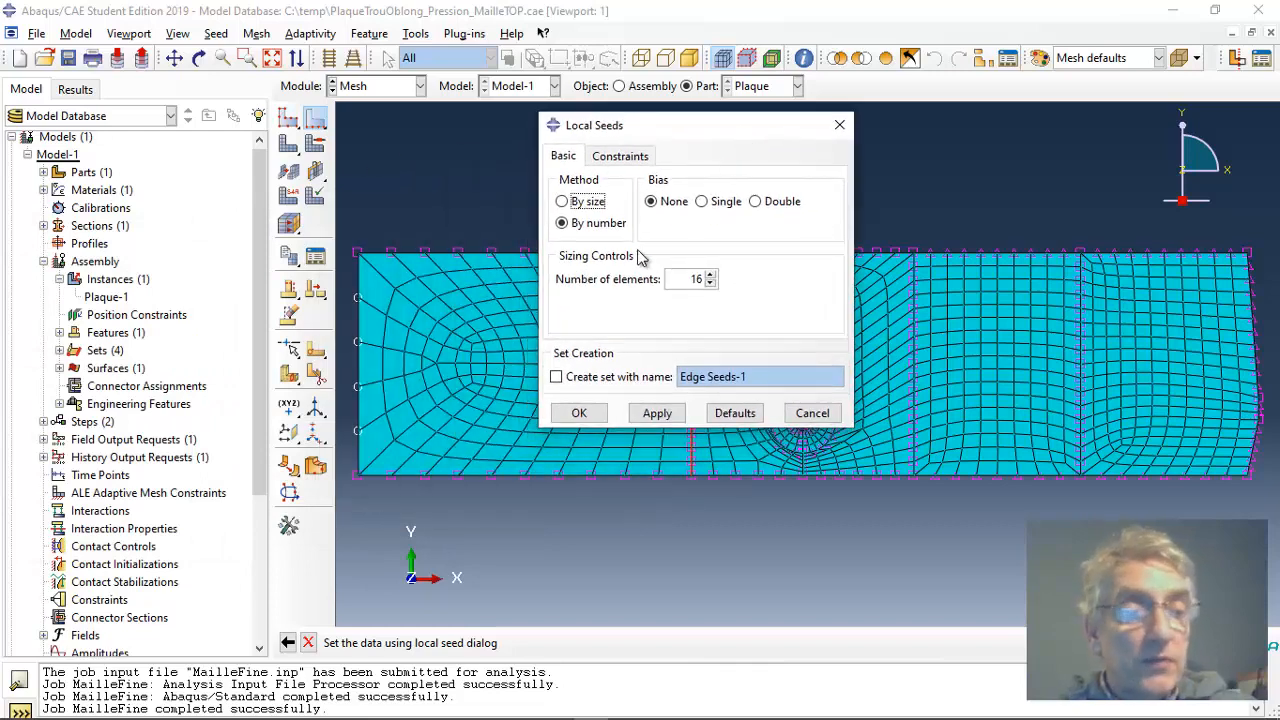
pyautogui.click(710, 276)
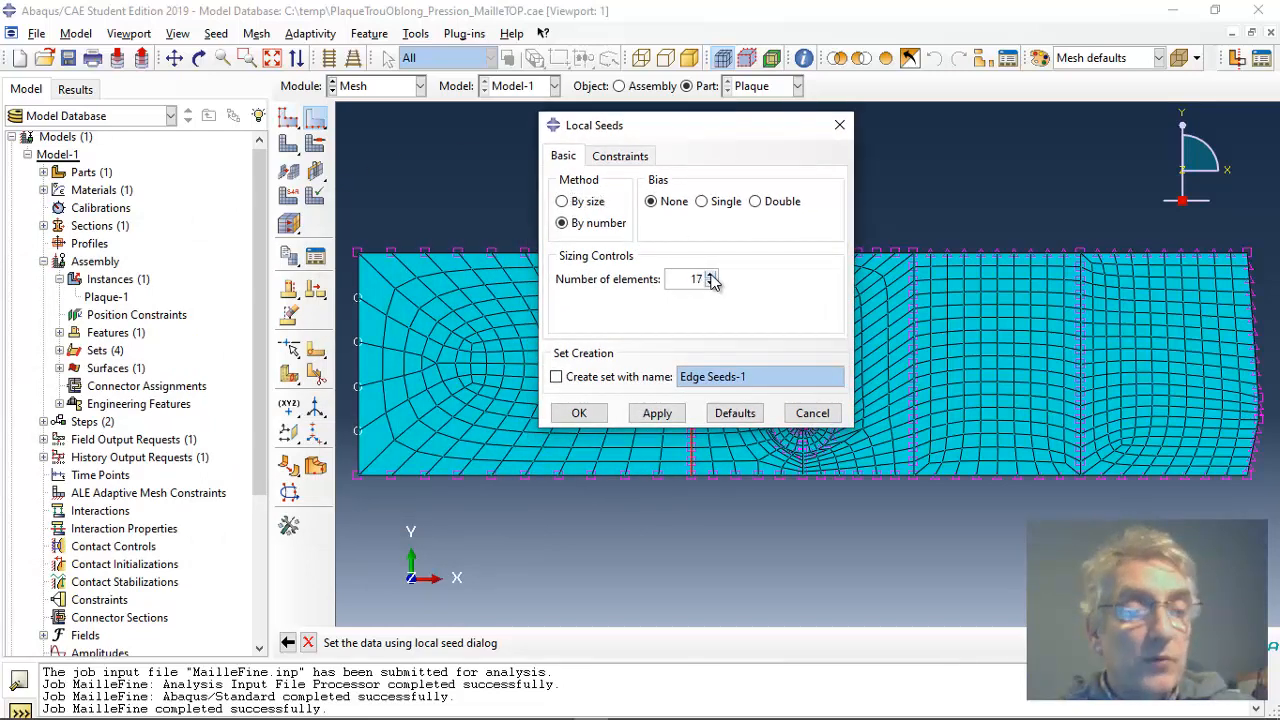
pyautogui.click(710, 276)
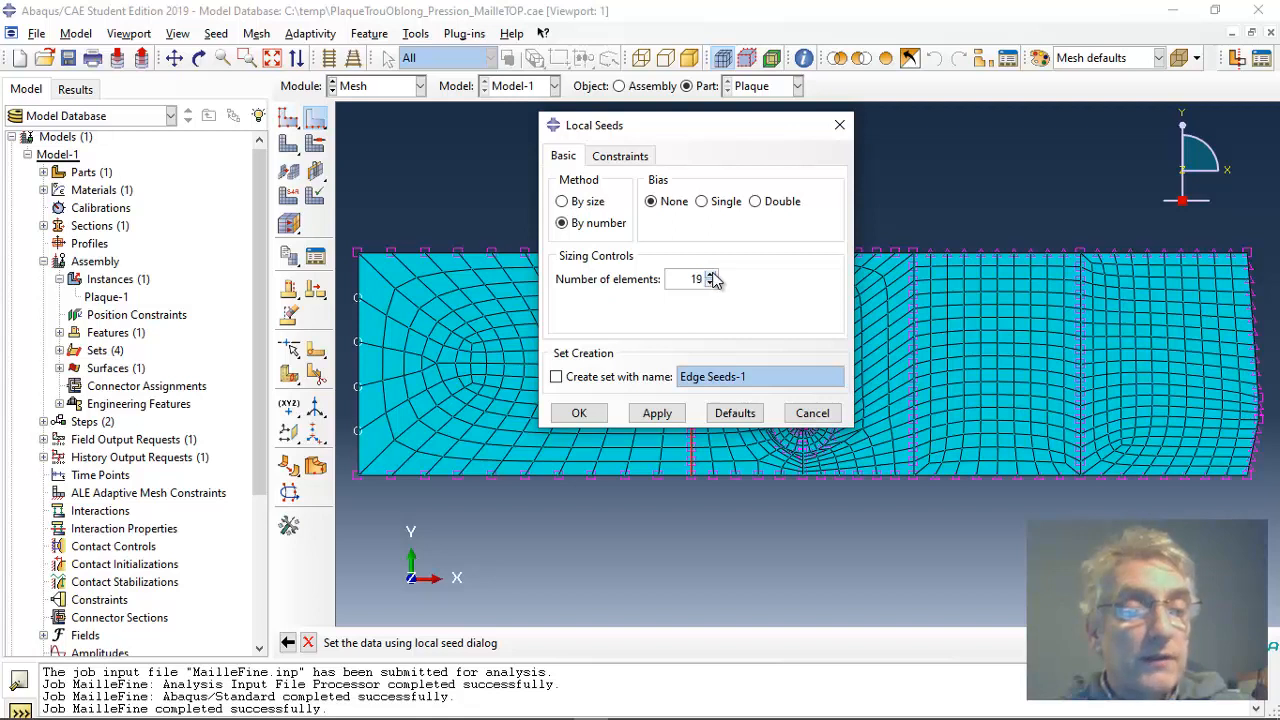
pyautogui.click(710, 276)
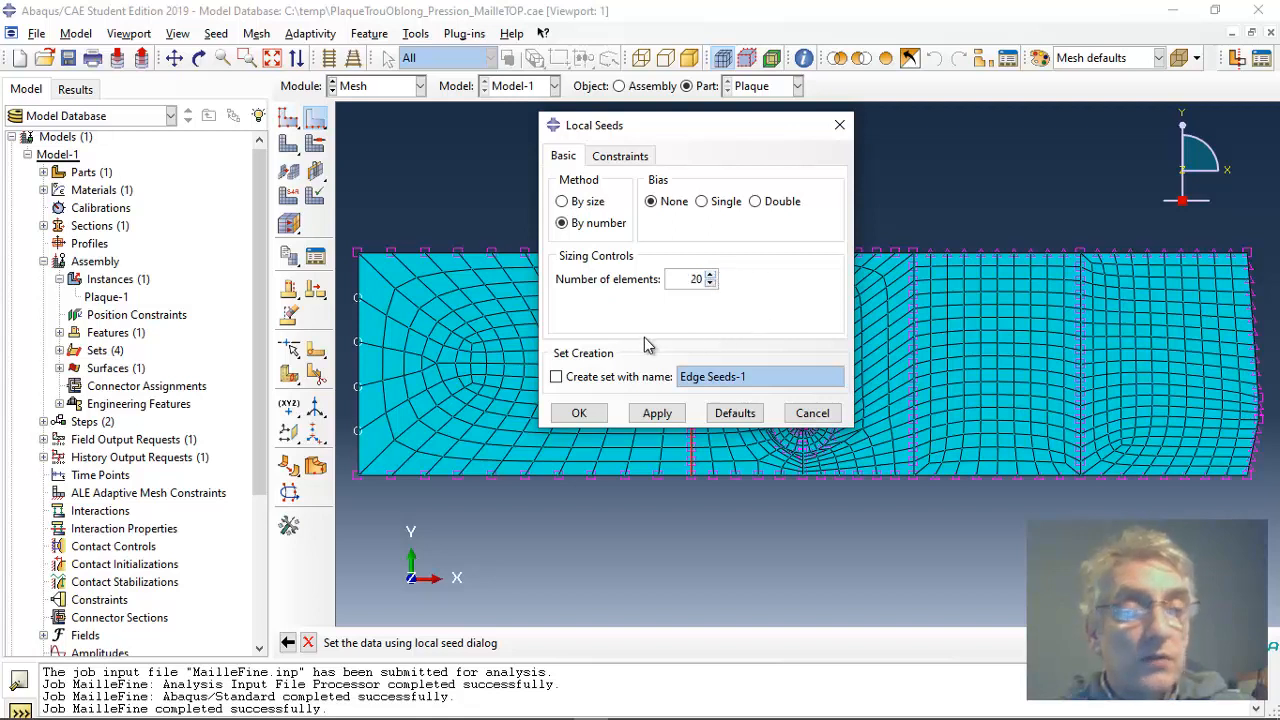
pyautogui.click(580, 411)
pyautogui.click(108, 417)
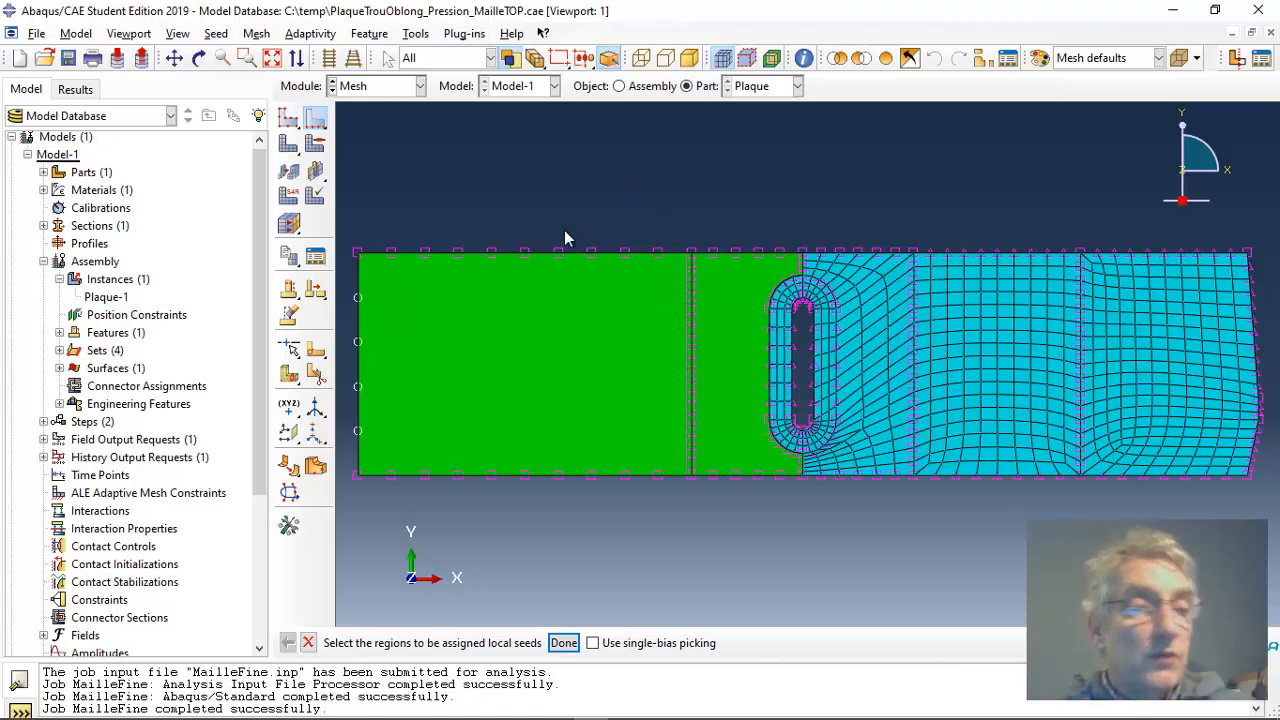
pyautogui.click(288, 143)
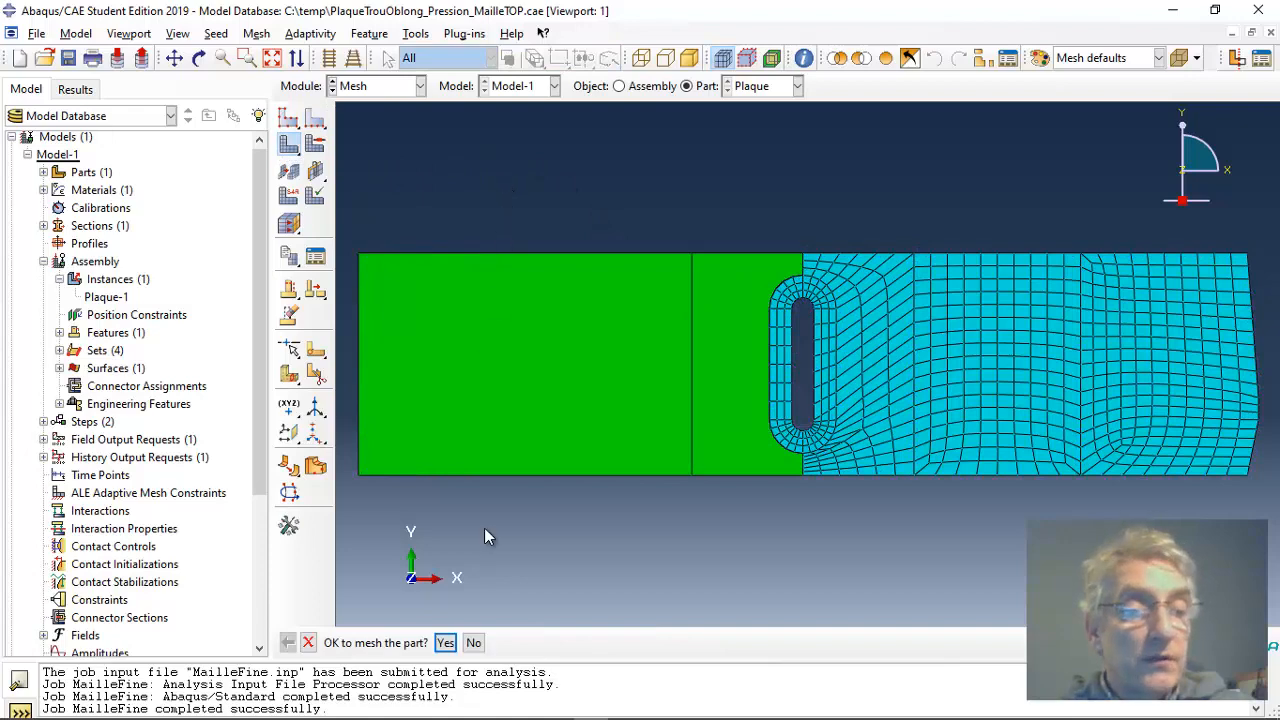
pyautogui.click(445, 642)
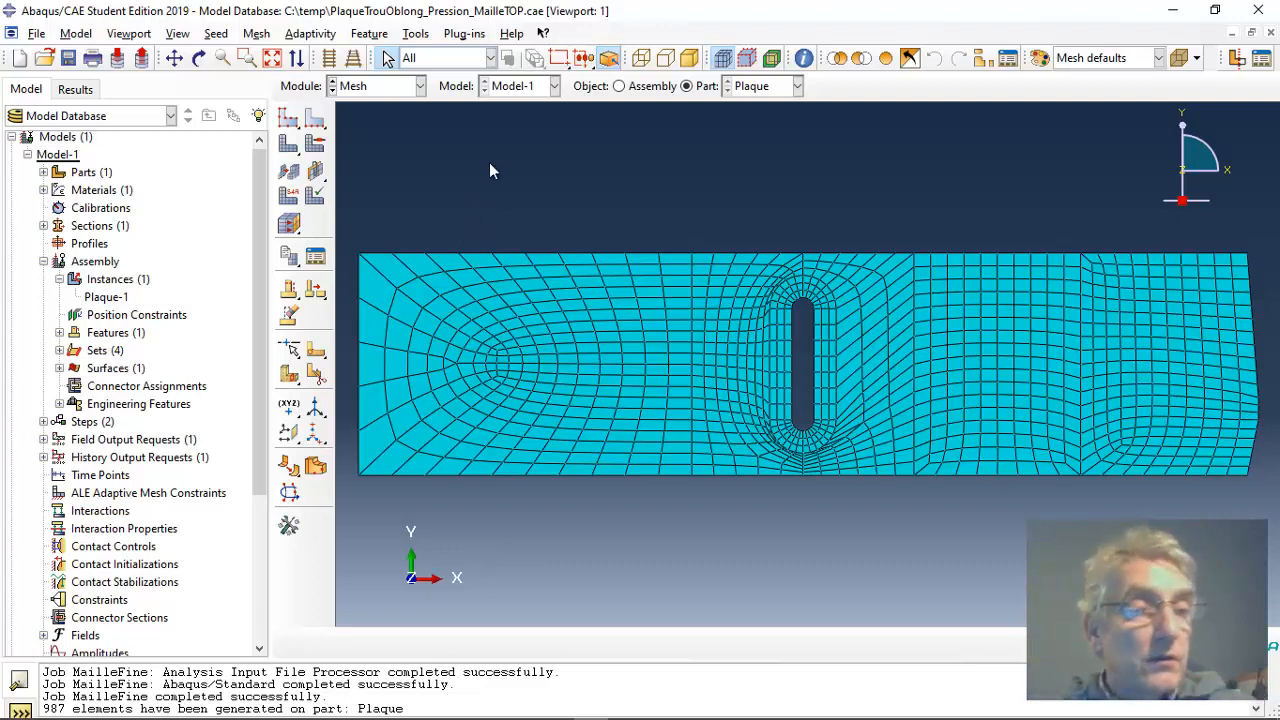
# Step: Assign the Free technique with the Advancing front algorithm to the face just left of the slot's surrounding partition, and remesh the Plaque part
pyautogui.click(315, 143)
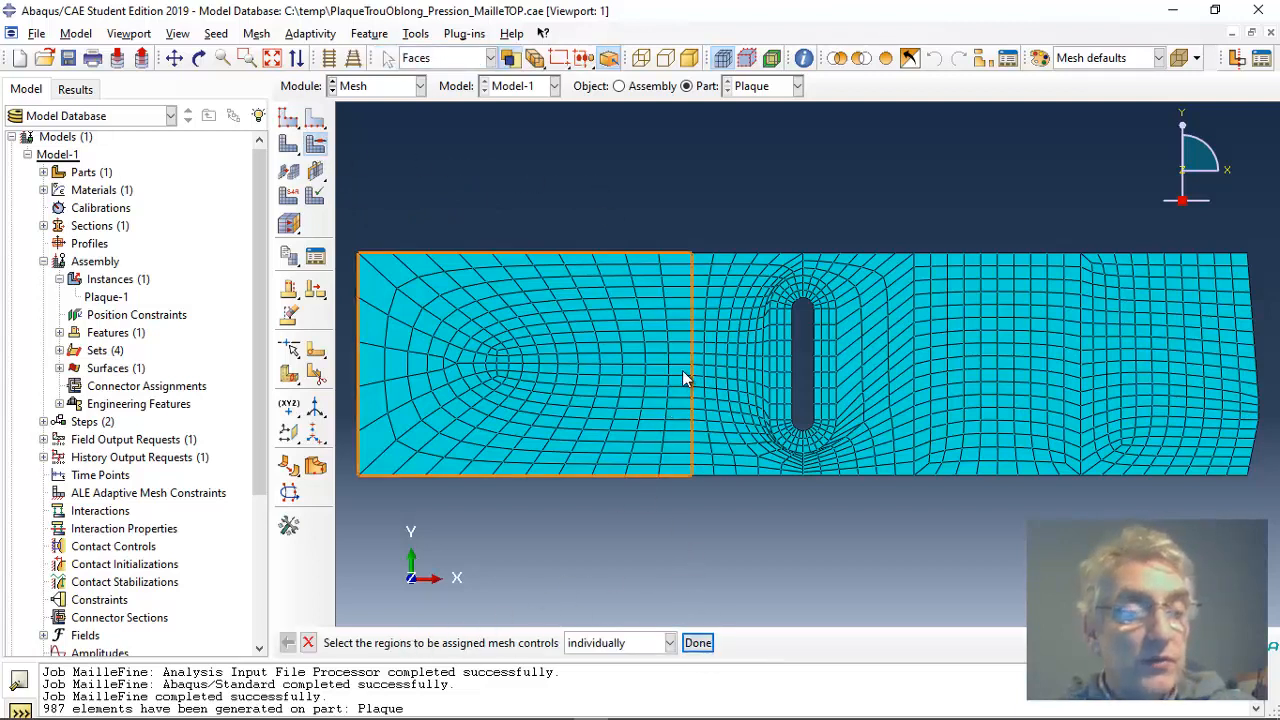
pyautogui.click(728, 372)
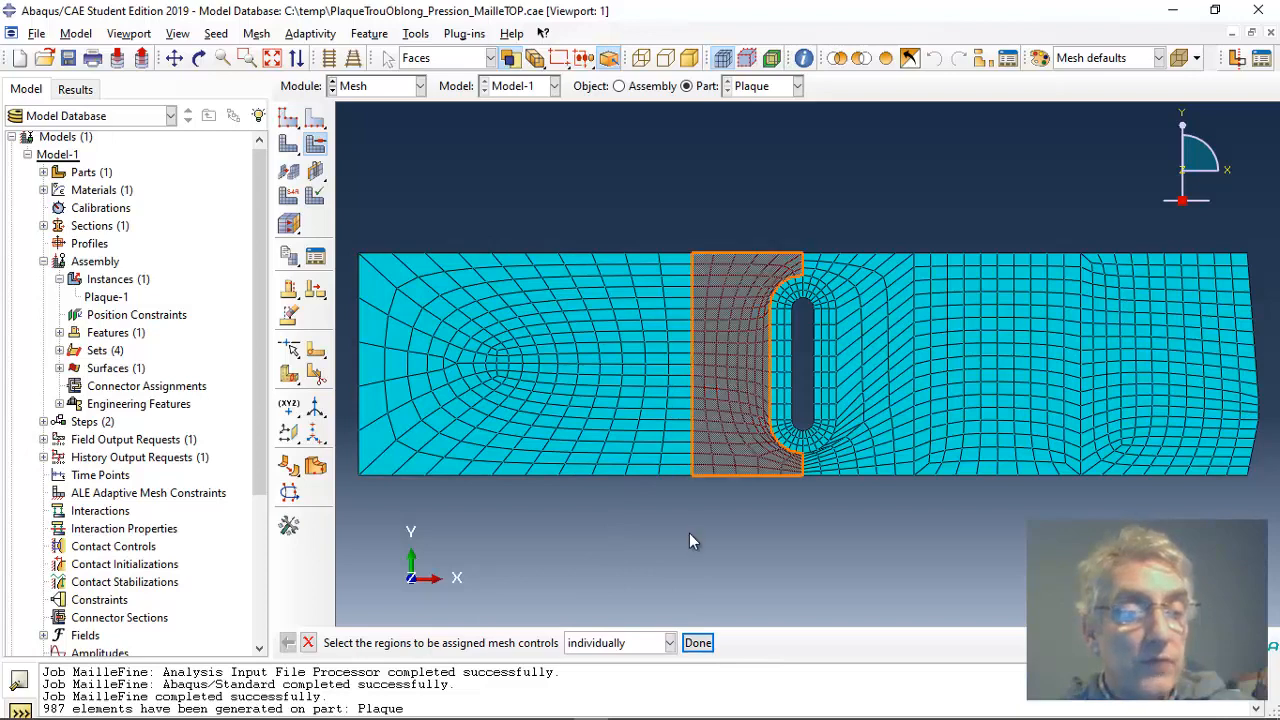
pyautogui.click(698, 643)
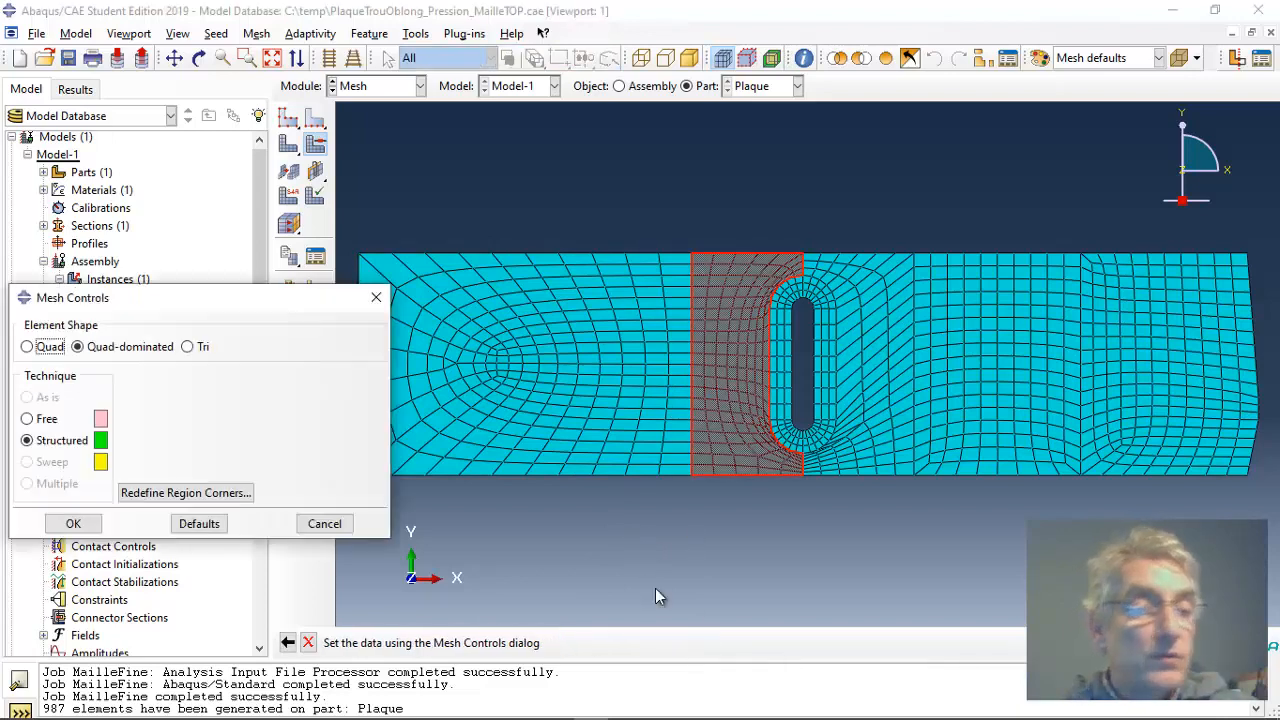
pyautogui.moveTo(270, 306); pyautogui.dragTo(678, 176)
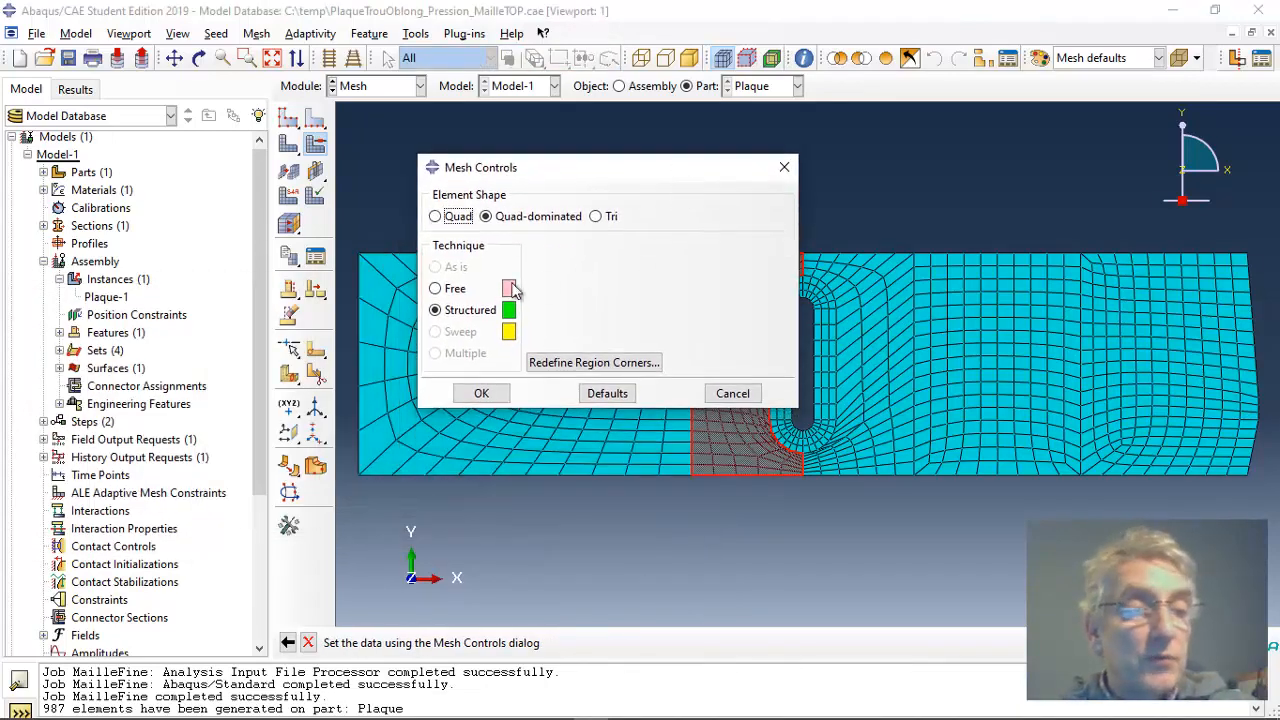
pyautogui.click(436, 288)
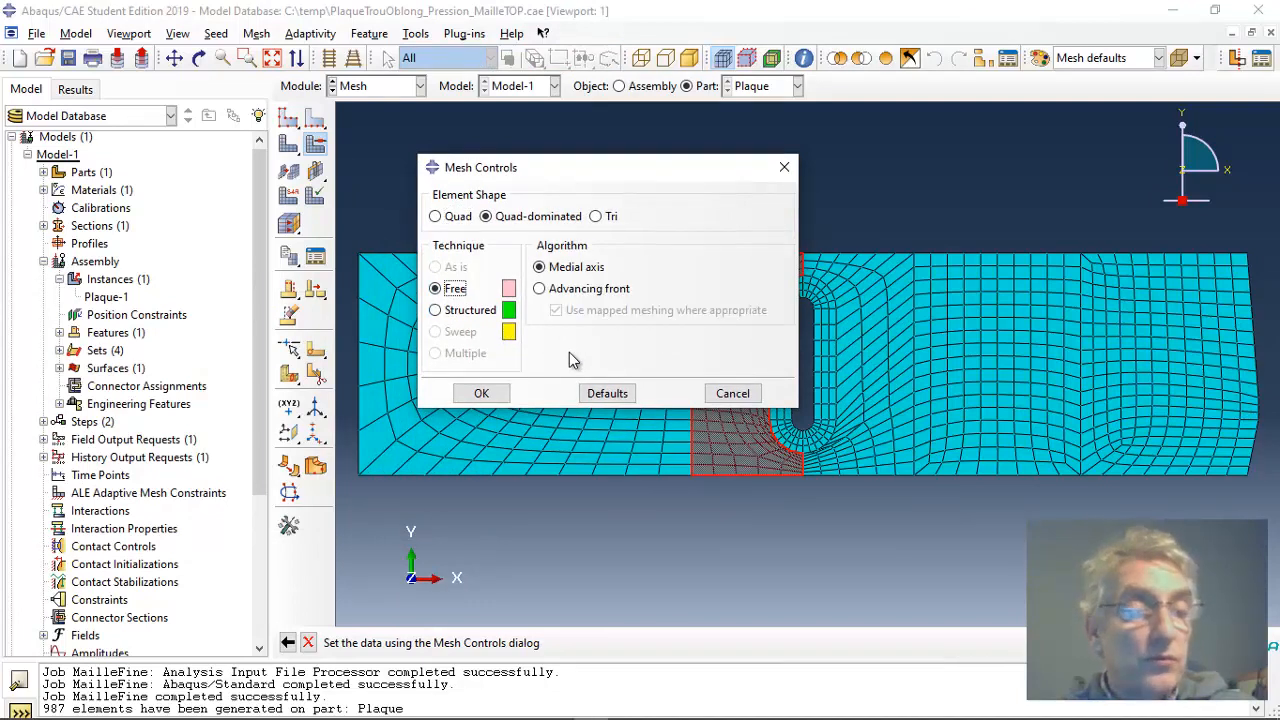
pyautogui.click(540, 288)
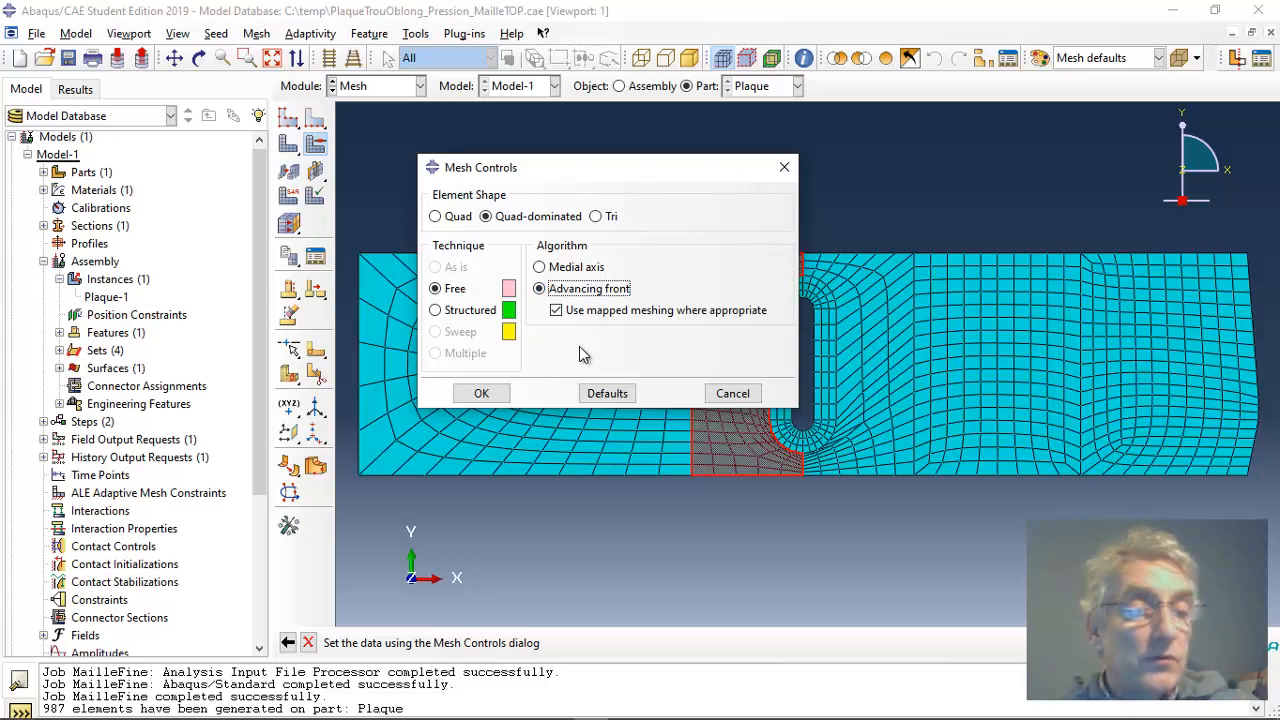
pyautogui.click(483, 393)
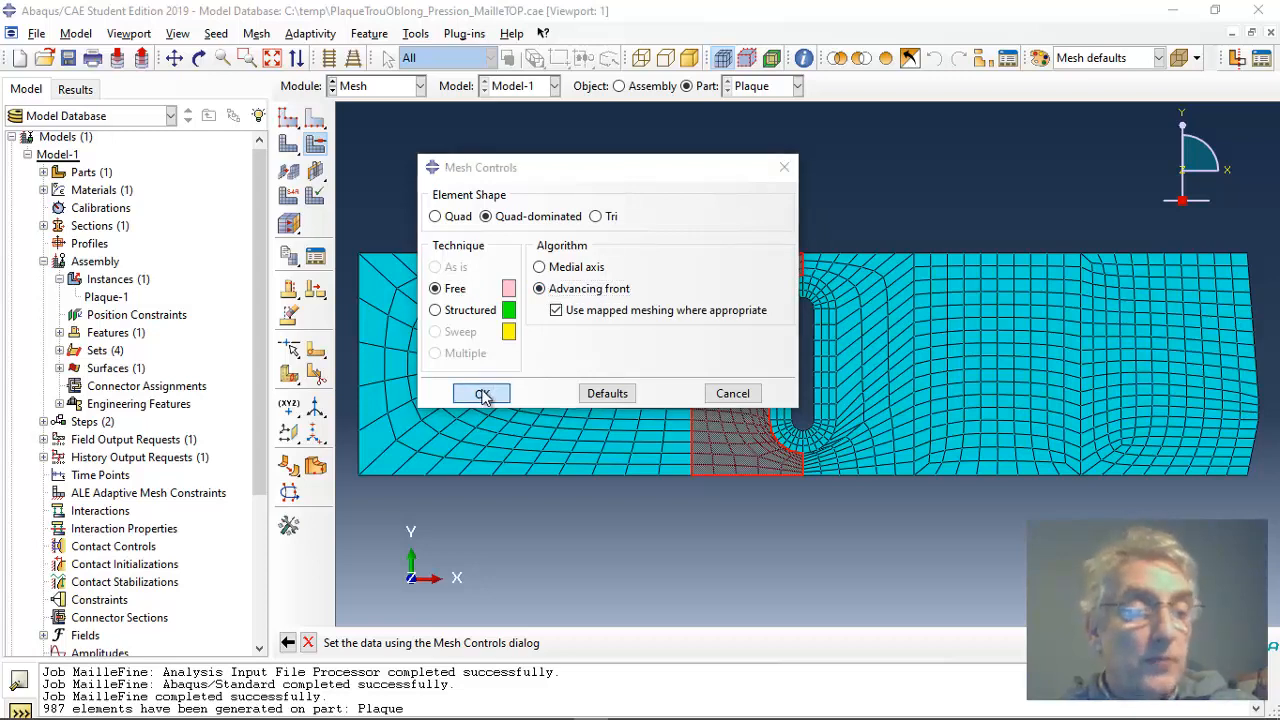
pyautogui.click(160, 490)
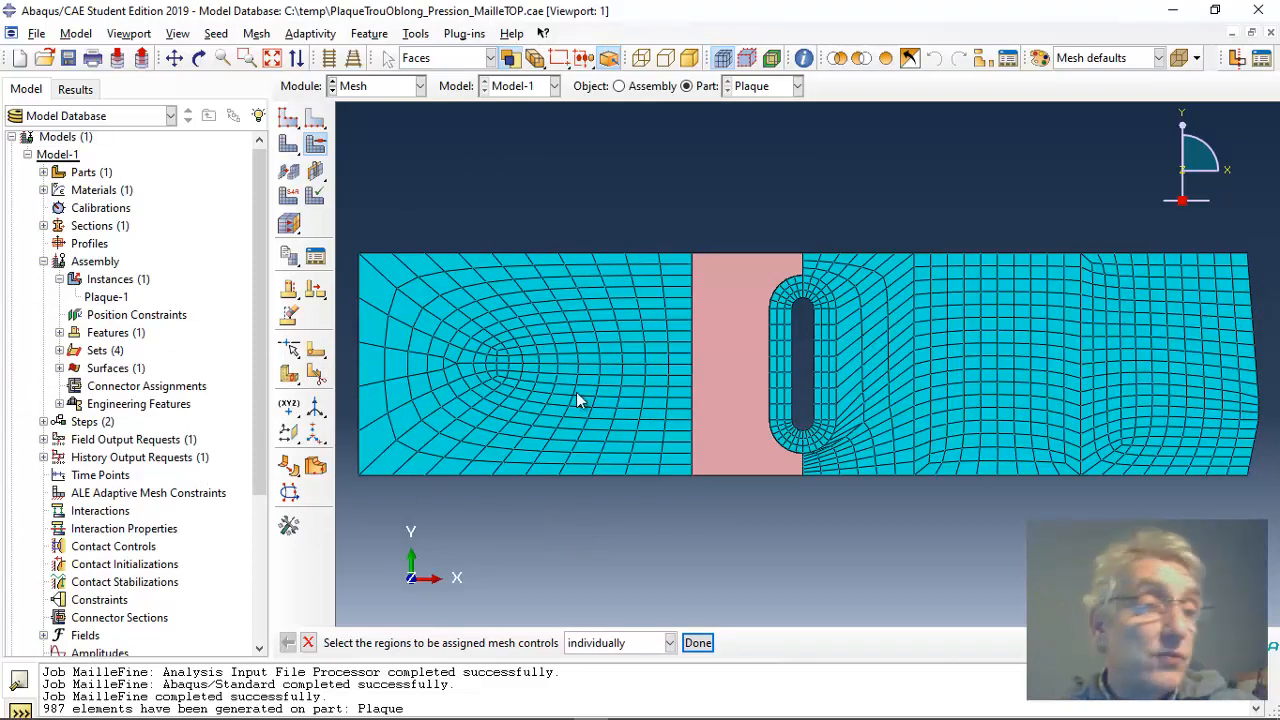
pyautogui.click(289, 145)
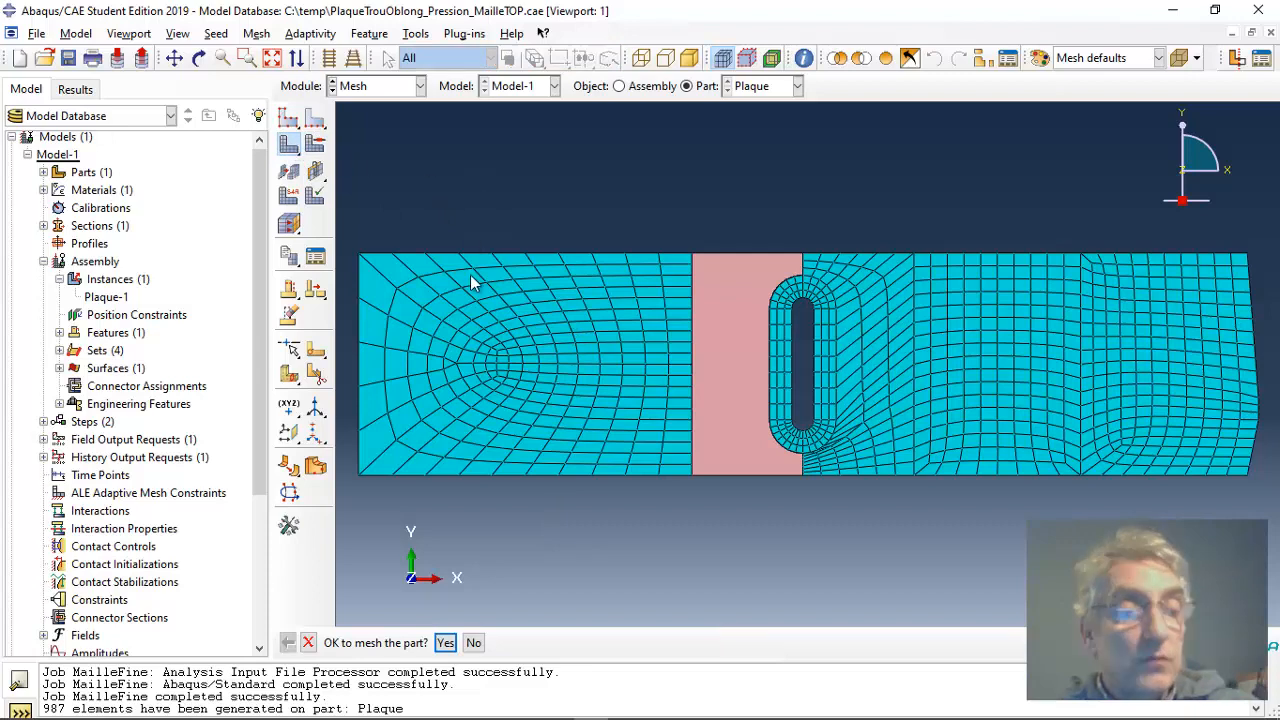
pyautogui.click(445, 642)
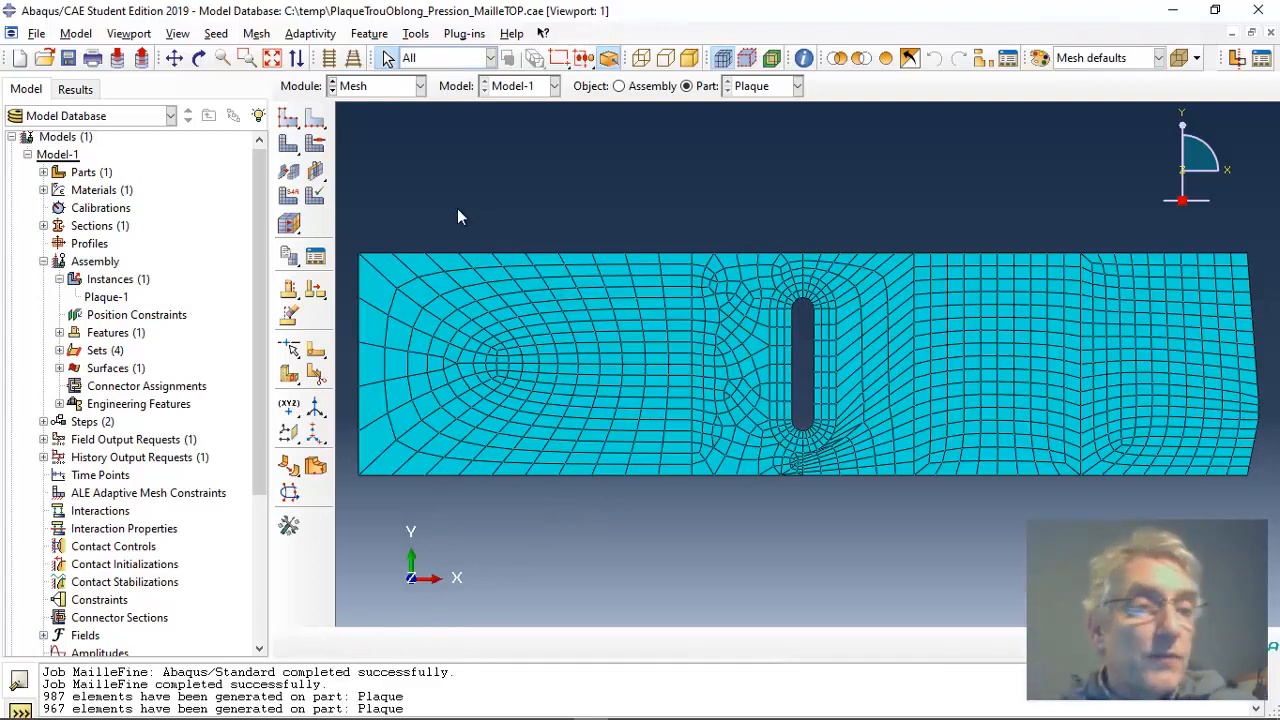
# Step: Switch to the Job module and try to run a data check on the MailleFine job, closing the job manager at the end
pyautogui.click(420, 88)
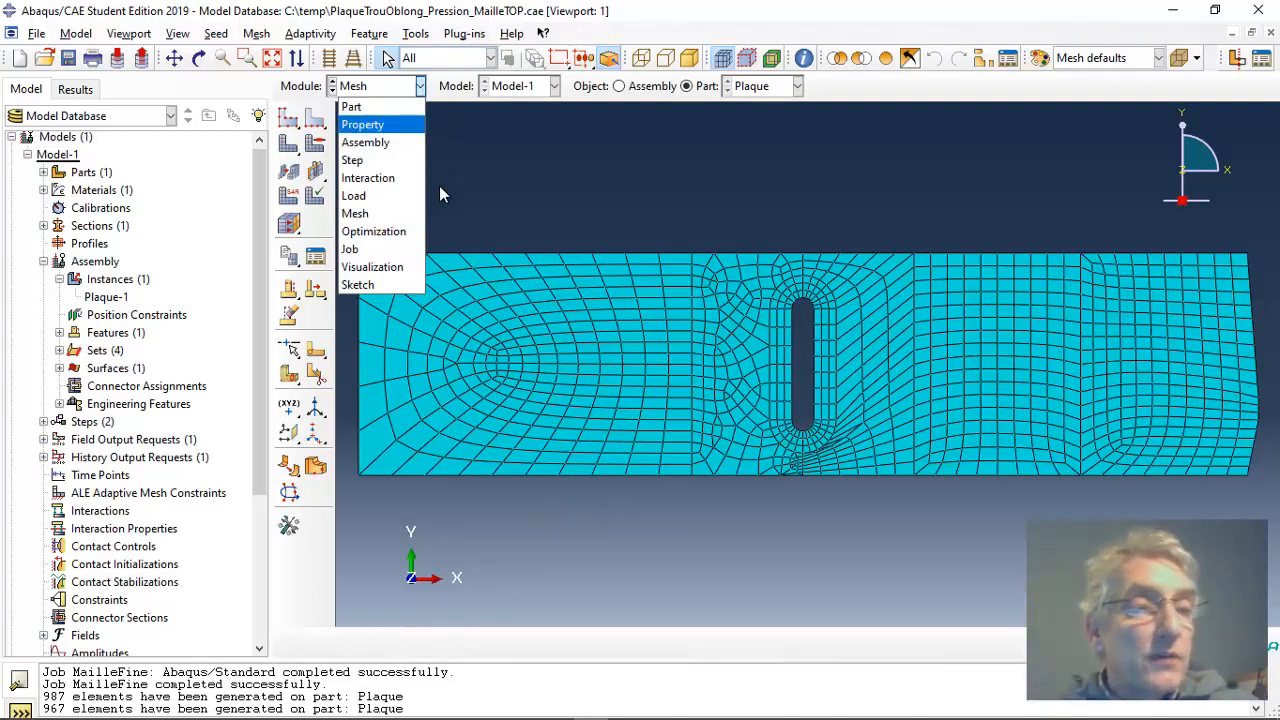
pyautogui.click(377, 250)
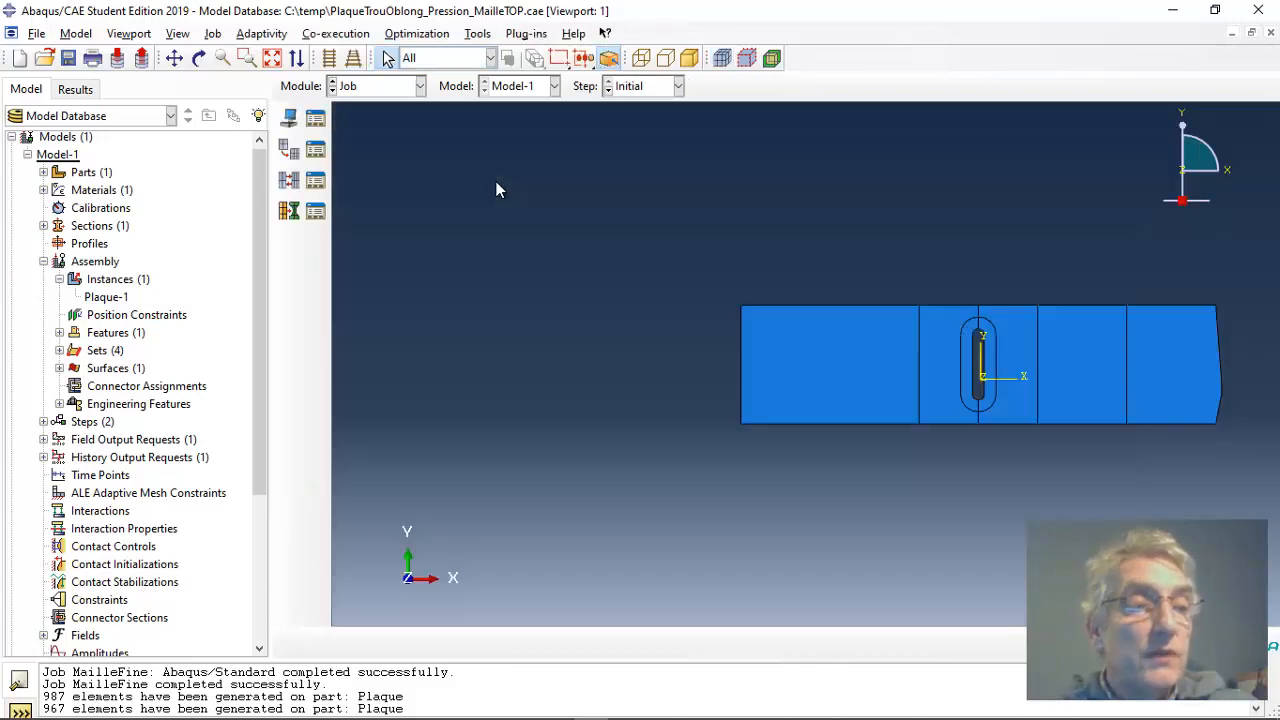
pyautogui.click(315, 118)
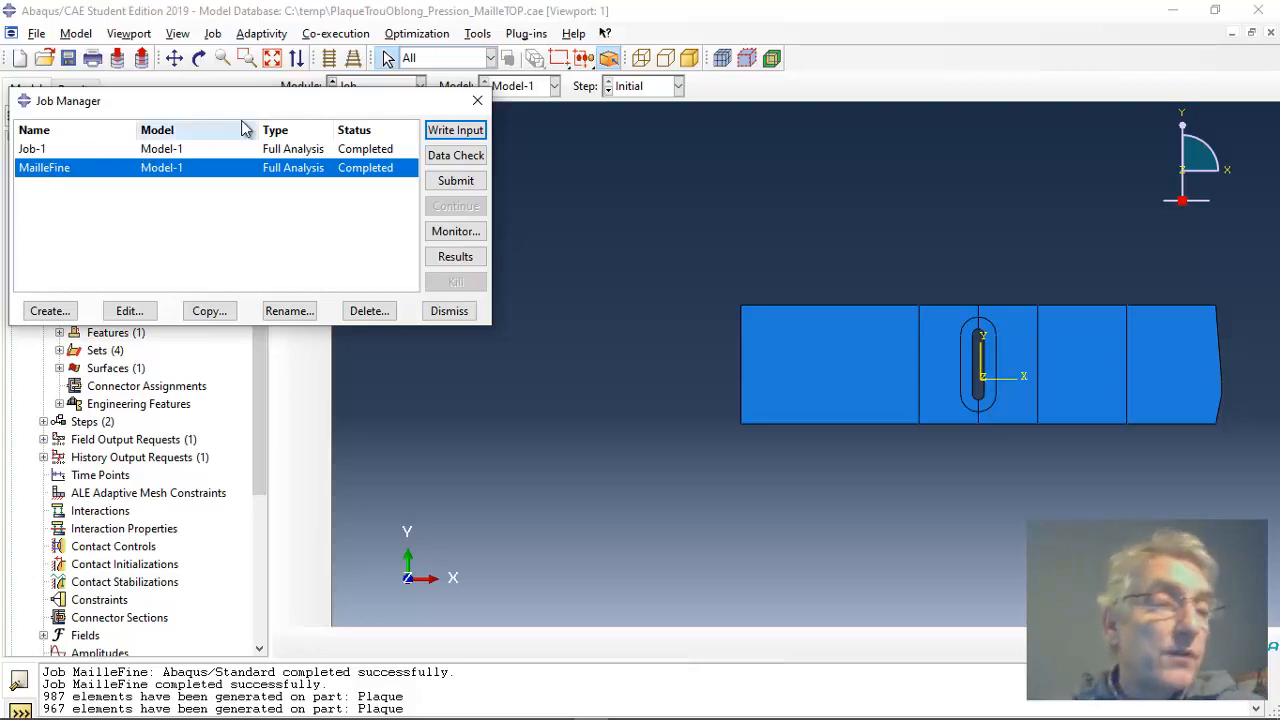
pyautogui.click(462, 157)
pyautogui.click(64, 221)
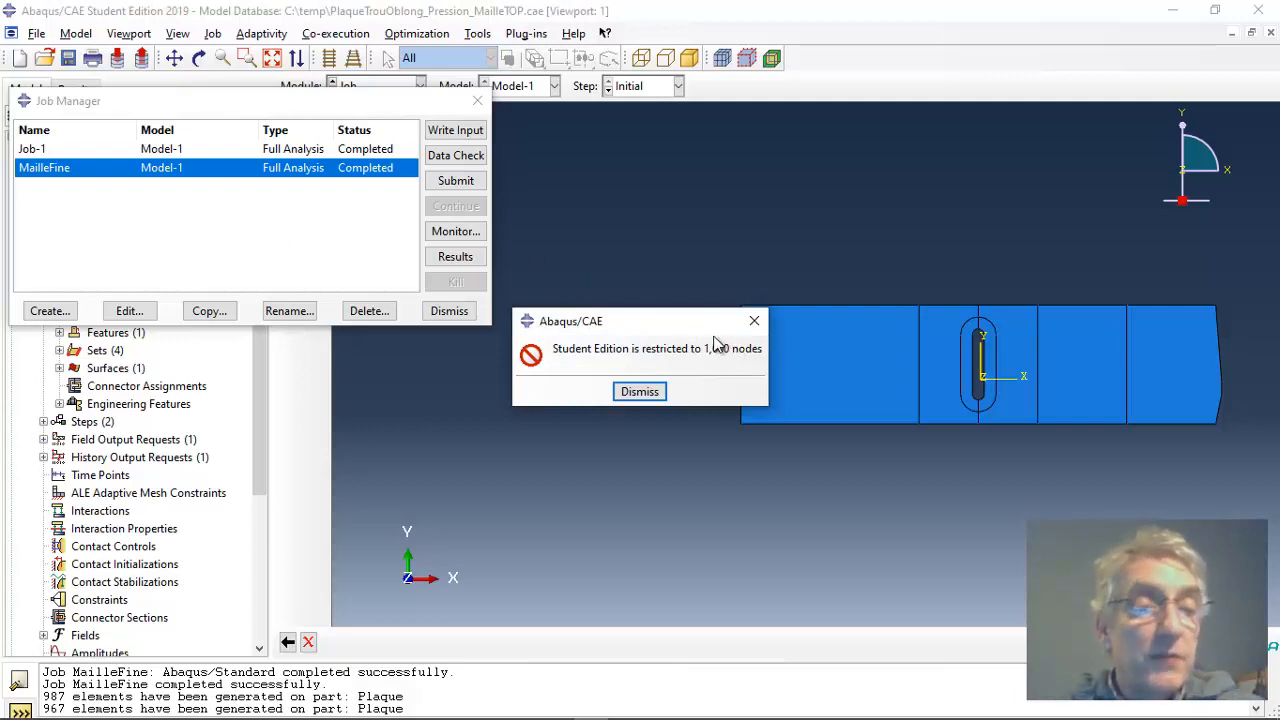
pyautogui.click(645, 393)
pyautogui.click(477, 101)
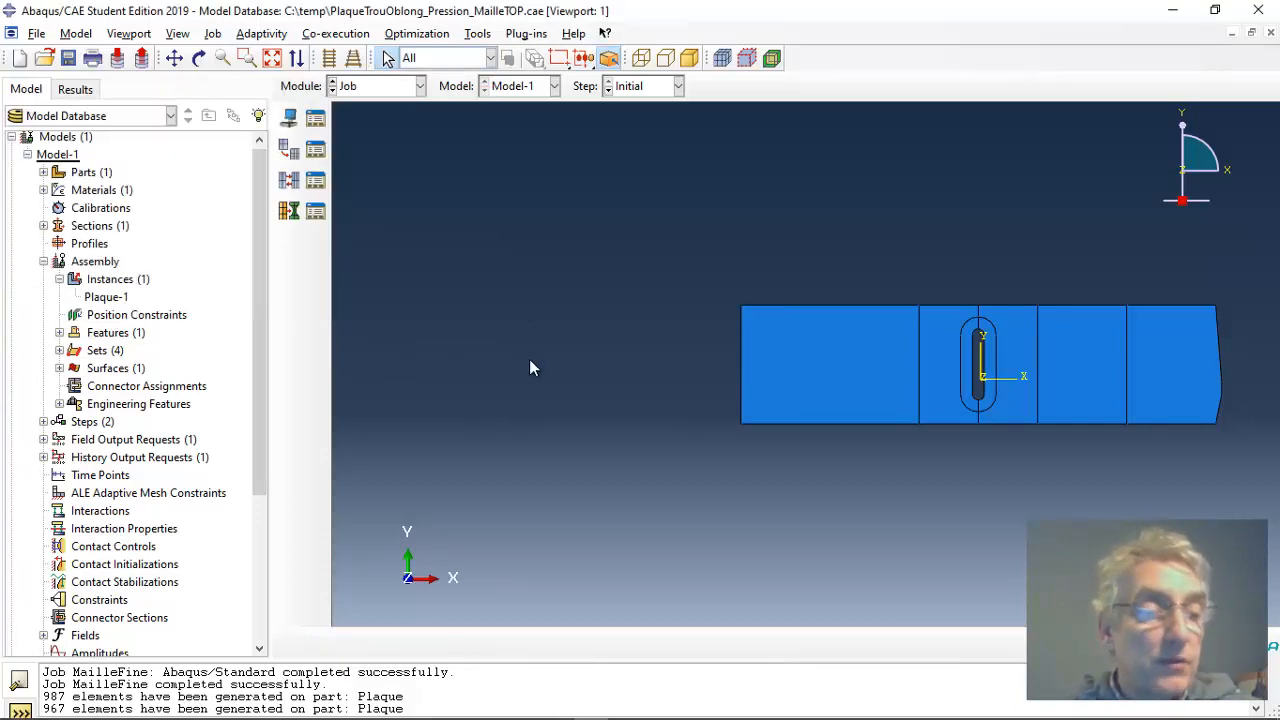